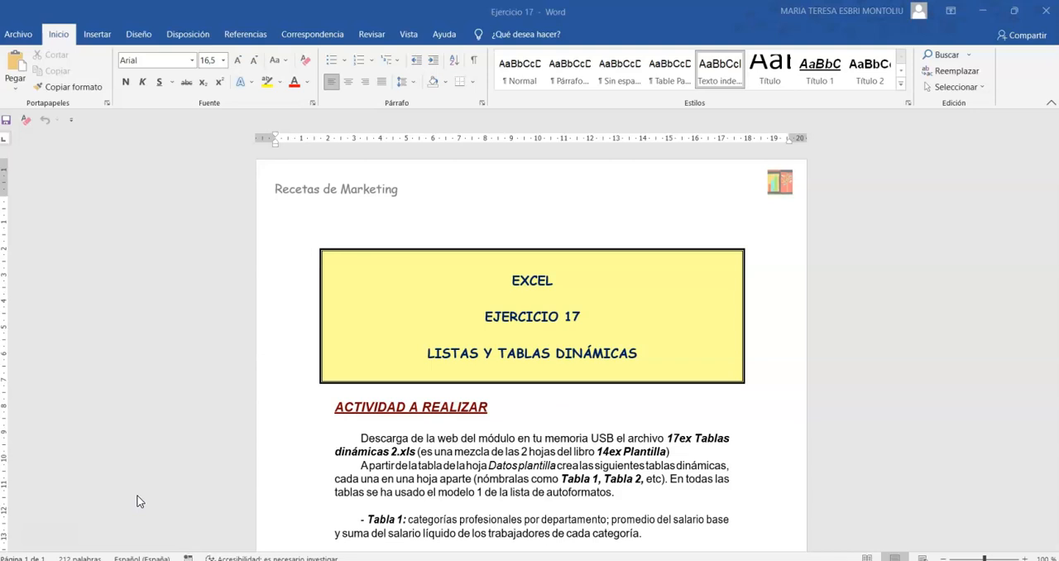
Read the pivot table requirements in the exercise document and switch to the Ejercicio 17 workbook in Excel.
{"action": "scroll", "coordinate": [399, 383], "scroll_direction": "down", "scroll_amount": 3}
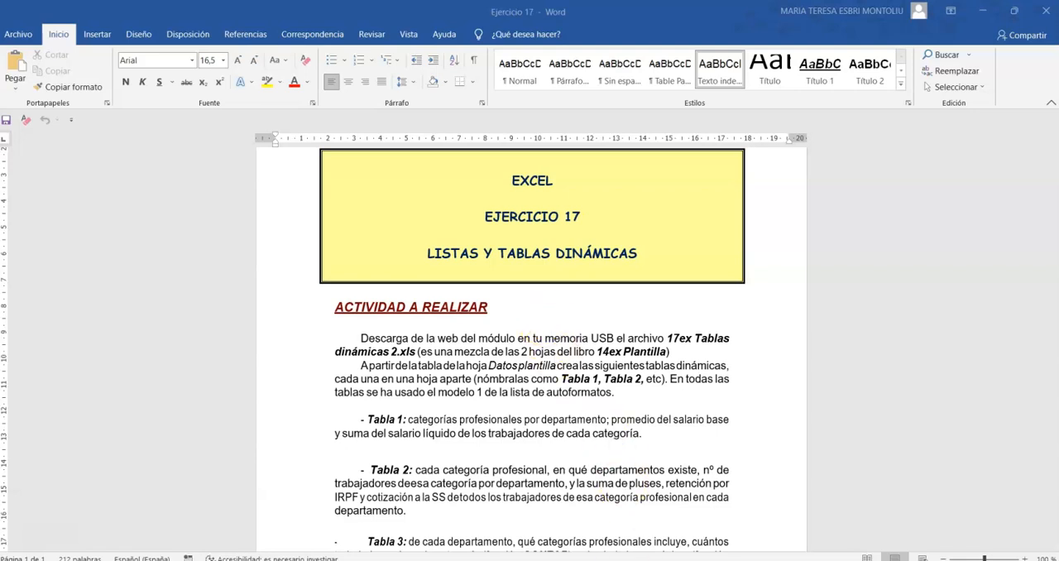
{"action": "key", "text": "alt+Tab"}
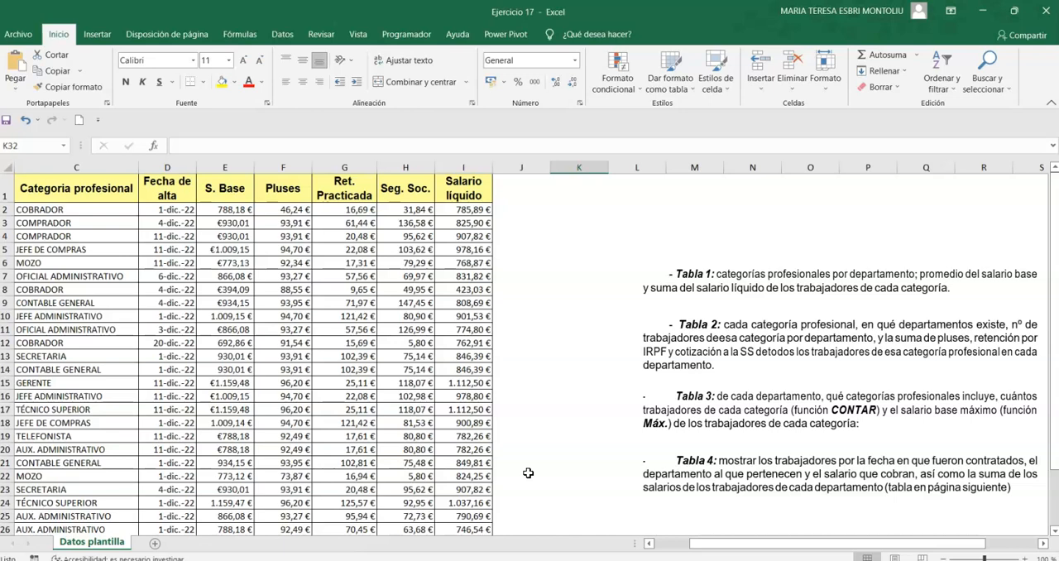
Check the first worker's net salary in J2 with the formula +E2+F2-G2-H2, and clear the cell.
{"action": "left_click", "coordinate": [517, 209]}
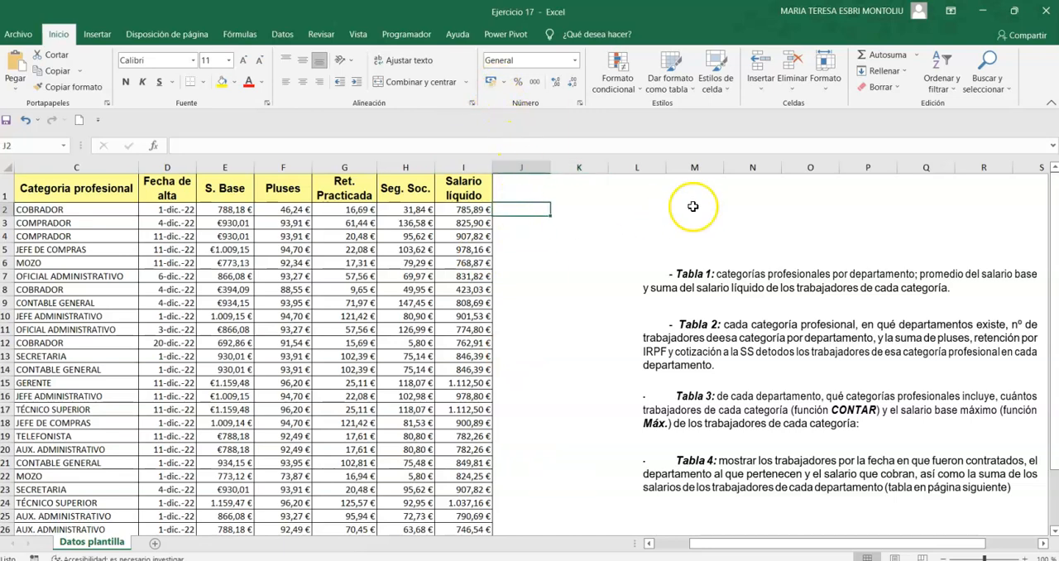
{"action": "type", "text": "+"}
{"action": "key", "text": "Left"}
{"action": "key", "text": "Left"}
{"action": "key", "text": "Left"}
{"action": "key", "text": "Left"}
{"action": "key", "text": "Left"}
{"action": "type", "text": "+"}
{"action": "key", "text": "Left"}
{"action": "key", "text": "Left"}
{"action": "key", "text": "Left"}
{"action": "key", "text": "Left"}
{"action": "type", "text": "-"}
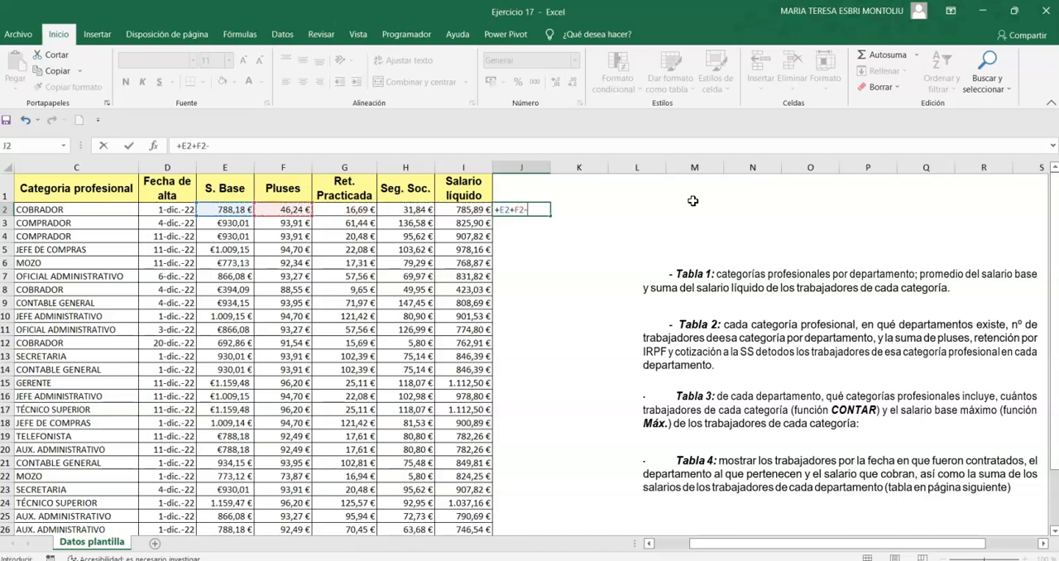
{"action": "key", "text": "Left"}
{"action": "key", "text": "Left"}
{"action": "key", "text": "Left"}
{"action": "type", "text": "-"}
{"action": "key", "text": "Left"}
{"action": "key", "text": "Left"}
{"action": "key", "text": "Return"}
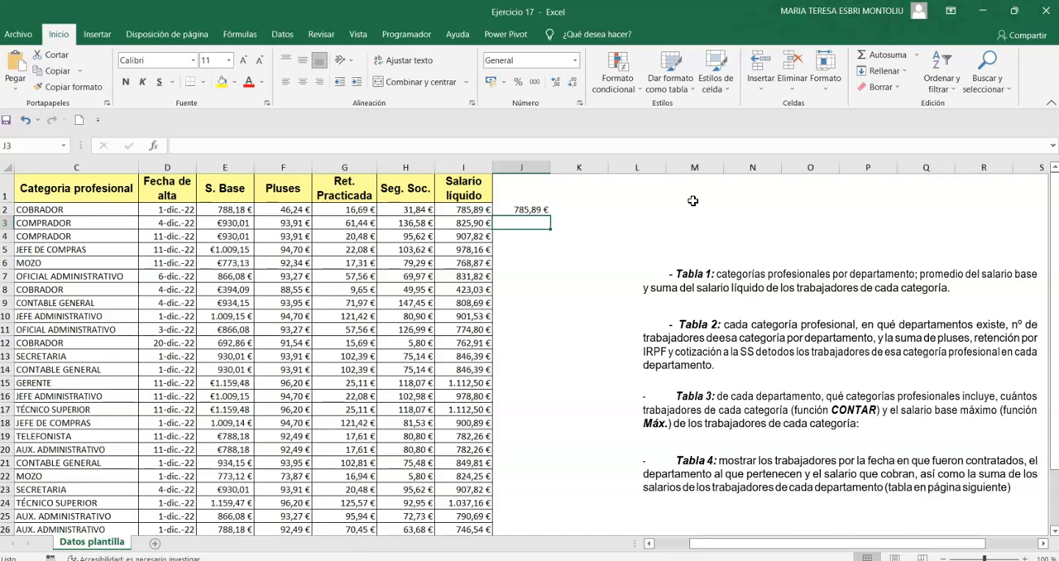
{"action": "key", "text": "Up"}
{"action": "key", "text": "Delete"}
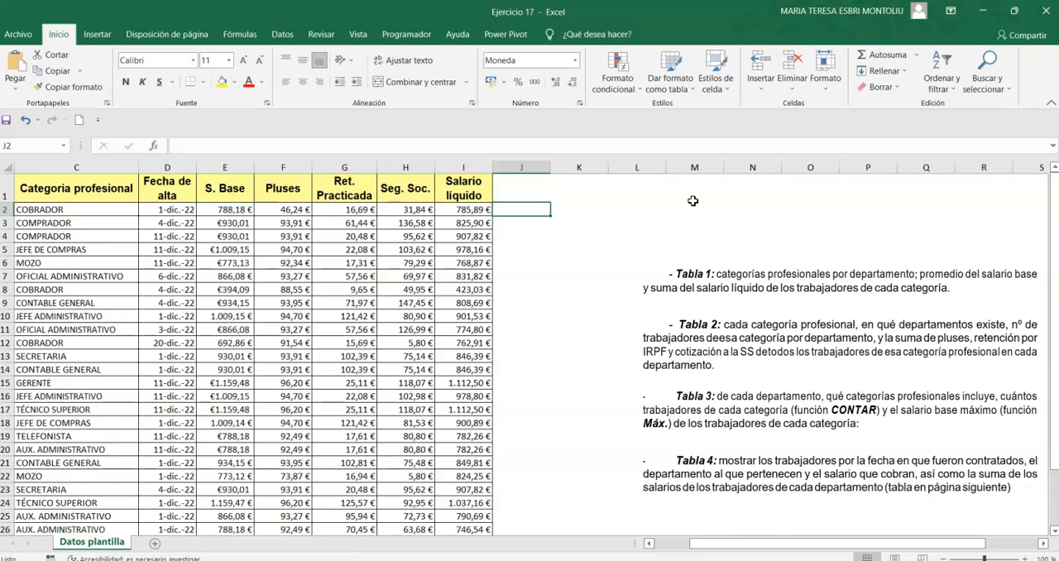
Select the worker table A1:I32, sort it by Salario líquido from smallest to largest, and review the order.
{"action": "scroll", "coordinate": [524, 339], "scroll_direction": "down", "scroll_amount": 4}
{"action": "left_click_drag", "start_coordinate": [478, 427], "coordinate": [7, 168]}
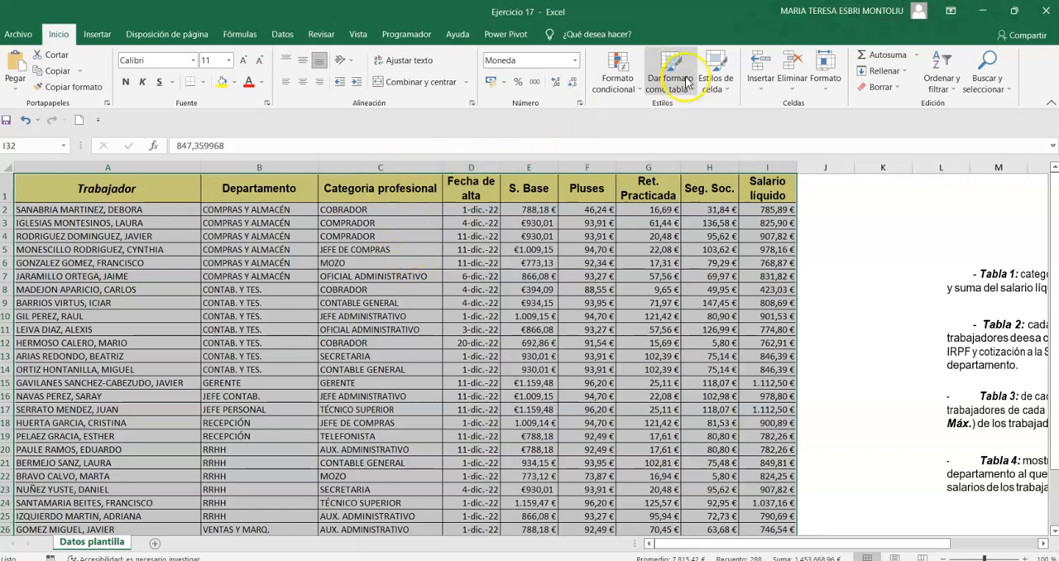
{"action": "left_click", "coordinate": [944, 71]}
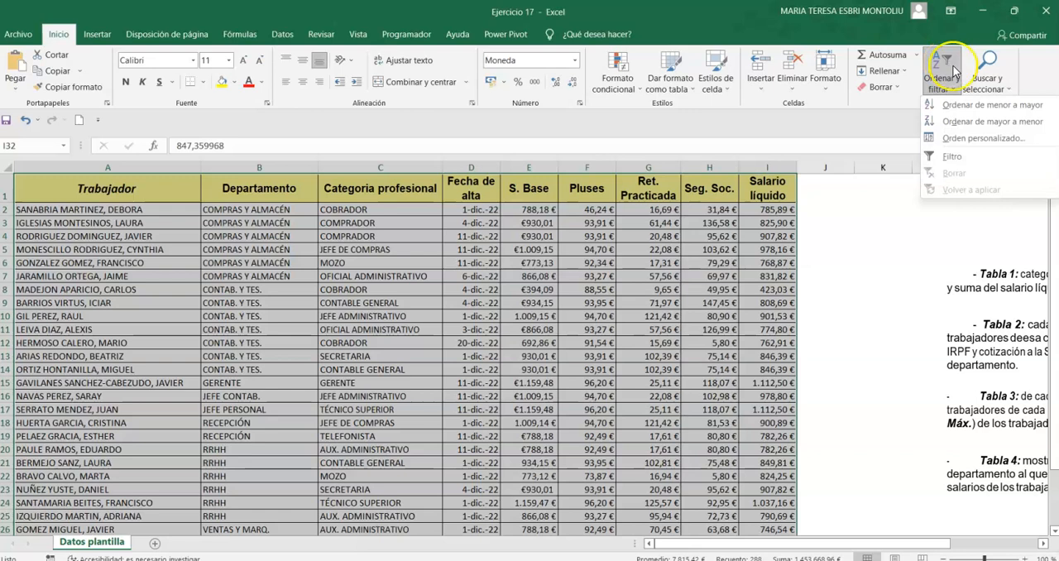
{"action": "left_click", "coordinate": [973, 107]}
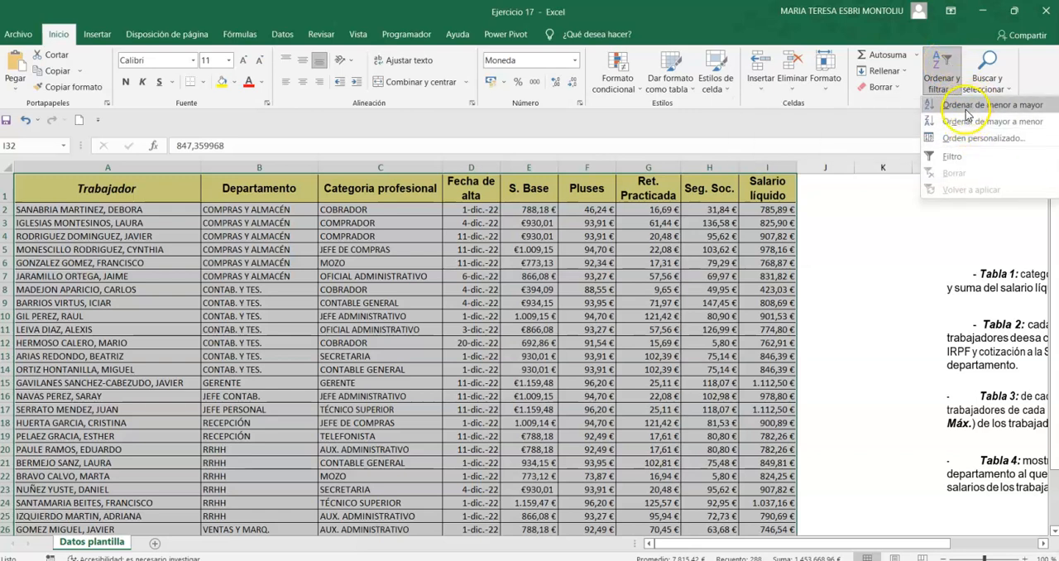
{"action": "left_click", "coordinate": [958, 105]}
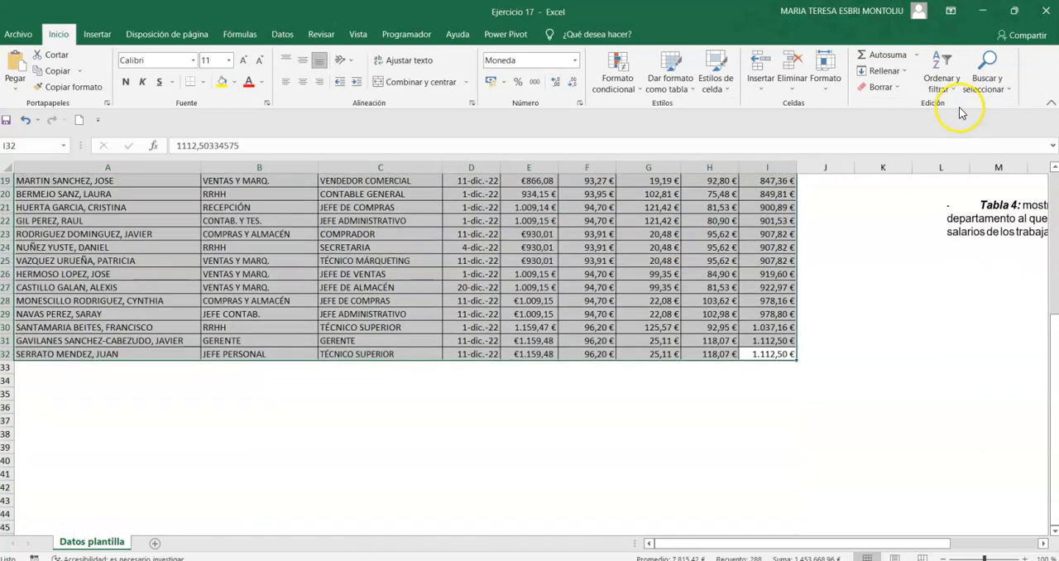
{"action": "scroll", "coordinate": [685, 197], "scroll_direction": "up", "scroll_amount": 5}
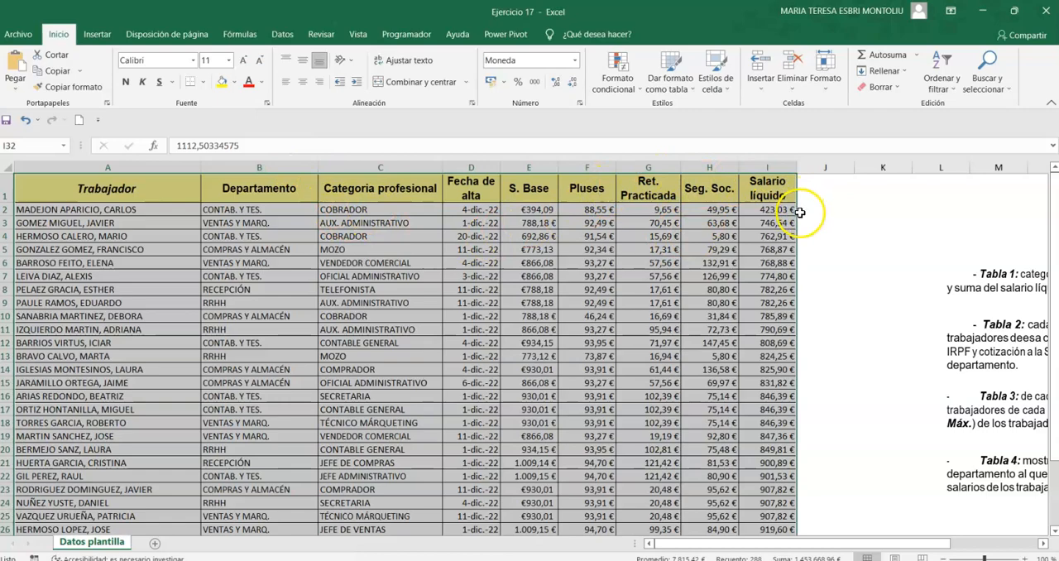
{"action": "scroll", "coordinate": [800, 224], "scroll_direction": "down", "scroll_amount": 6}
{"action": "scroll", "coordinate": [778, 265], "scroll_direction": "up", "scroll_amount": 4}
{"action": "scroll", "coordinate": [763, 291], "scroll_direction": "up", "scroll_amount": 2}
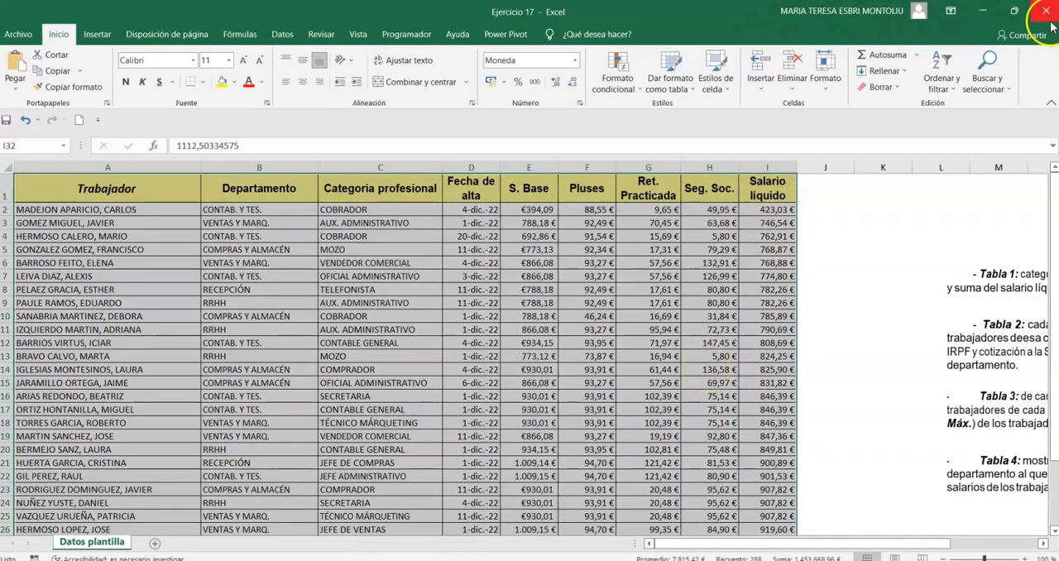
Apply a custom sort to the table by Trabajador from A to Z.
{"action": "left_click", "coordinate": [951, 84]}
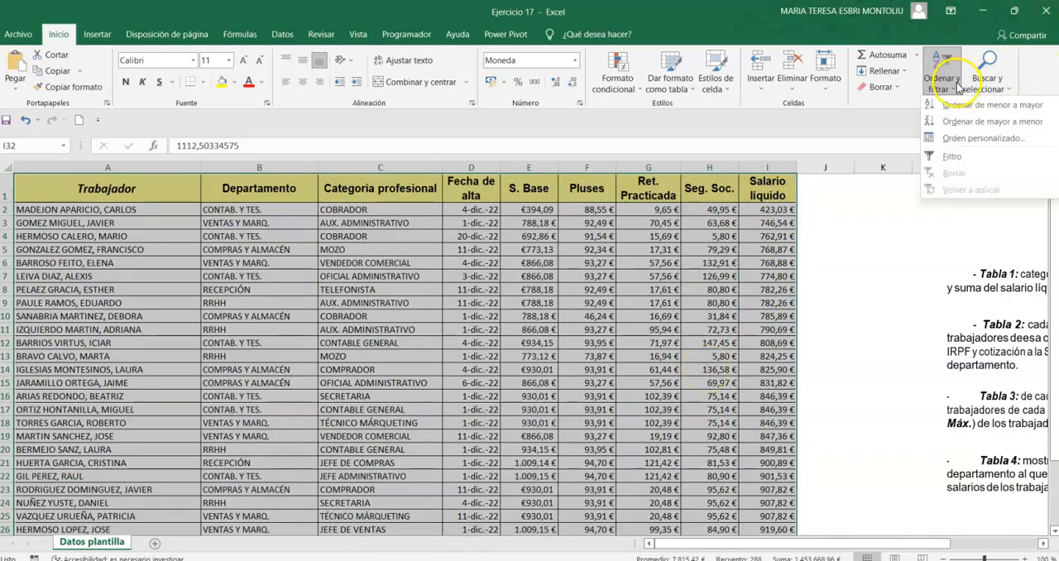
{"action": "left_click", "coordinate": [968, 137]}
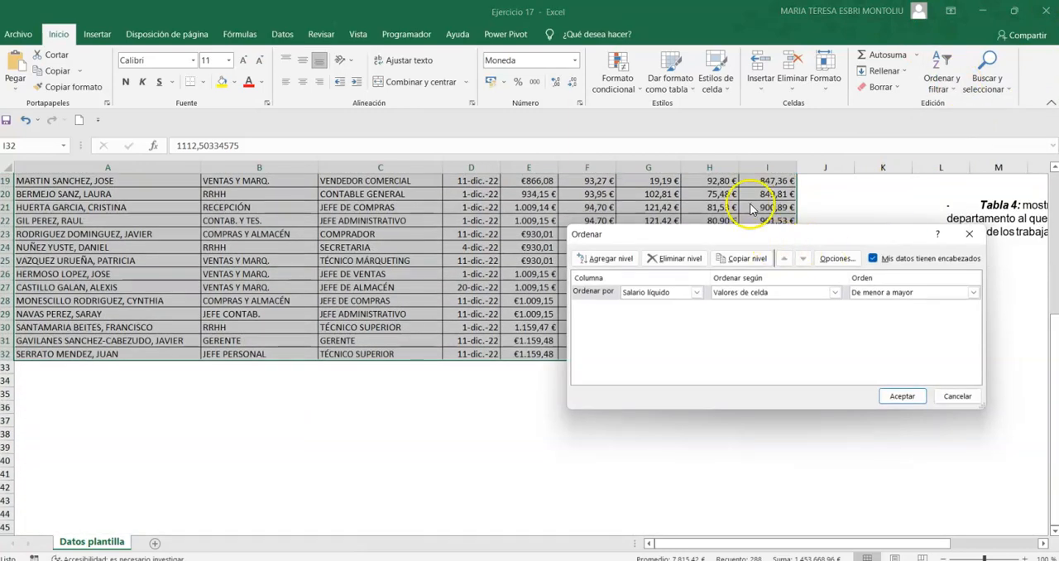
{"action": "left_click", "coordinate": [694, 293]}
{"action": "left_click", "coordinate": [685, 307]}
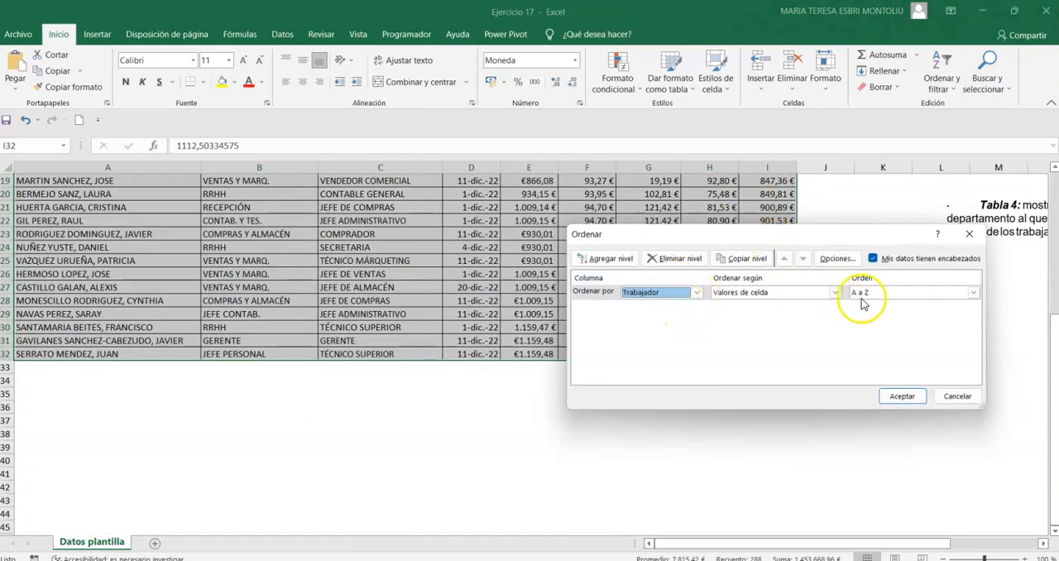
{"action": "left_click", "coordinate": [902, 395]}
{"action": "scroll", "coordinate": [323, 494], "scroll_direction": "up", "scroll_amount": 6}
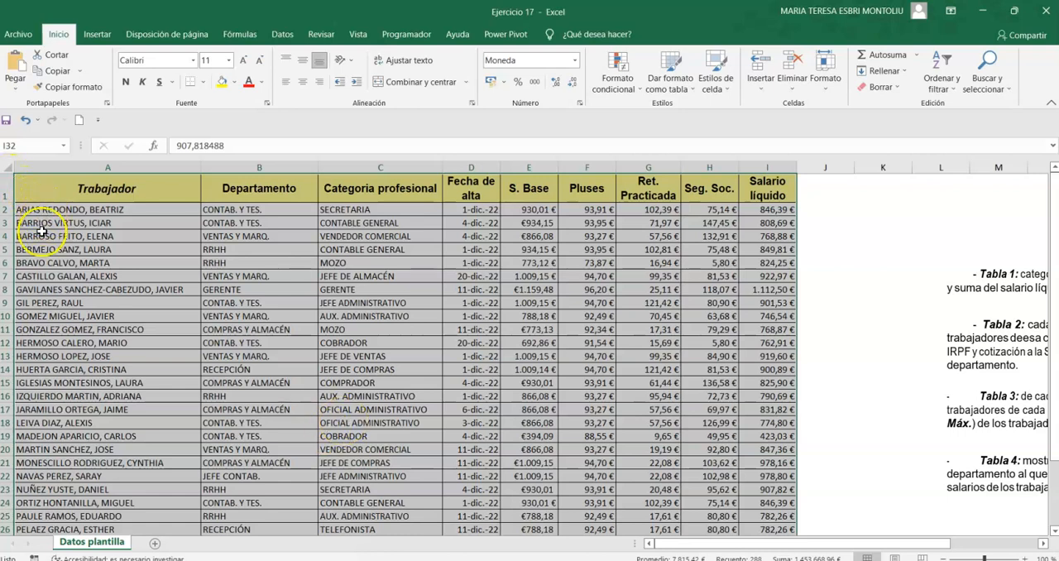
{"action": "left_click", "coordinate": [306, 164]}
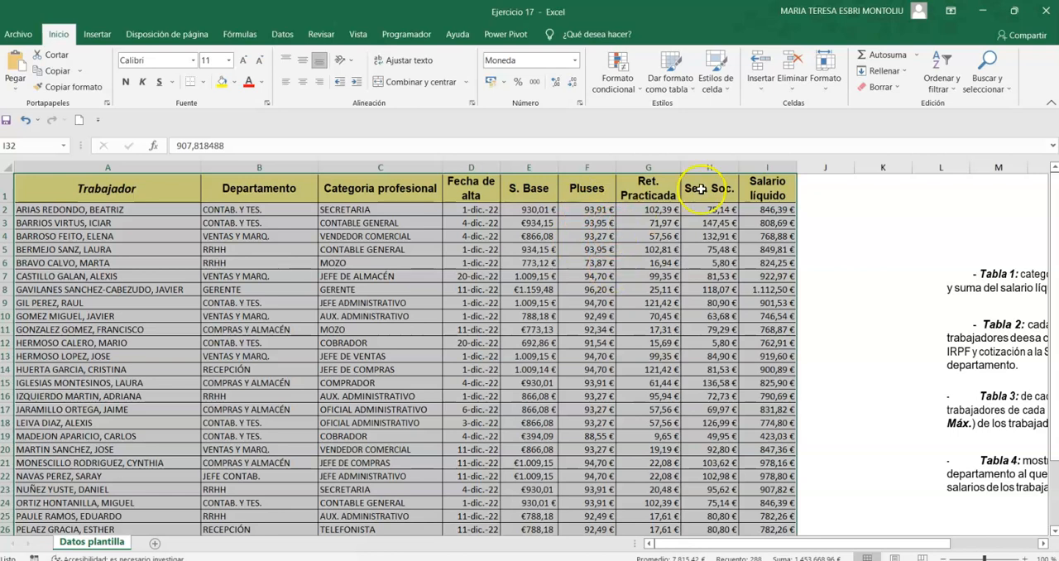
Apply a custom sort to the table by Salario líquido, from smallest to largest, and check the order.
{"action": "left_click", "coordinate": [953, 81]}
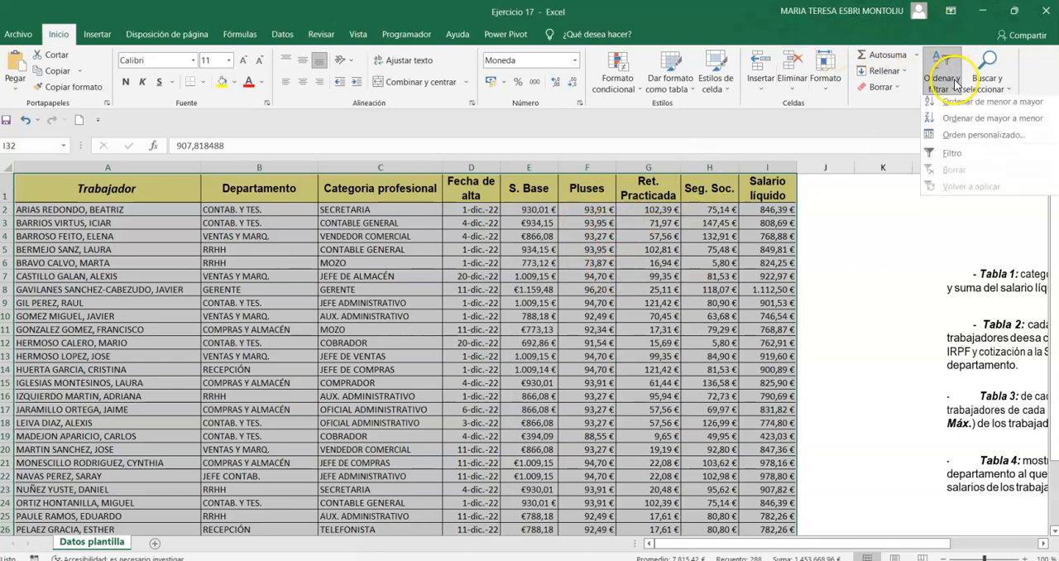
{"action": "left_click", "coordinate": [962, 142]}
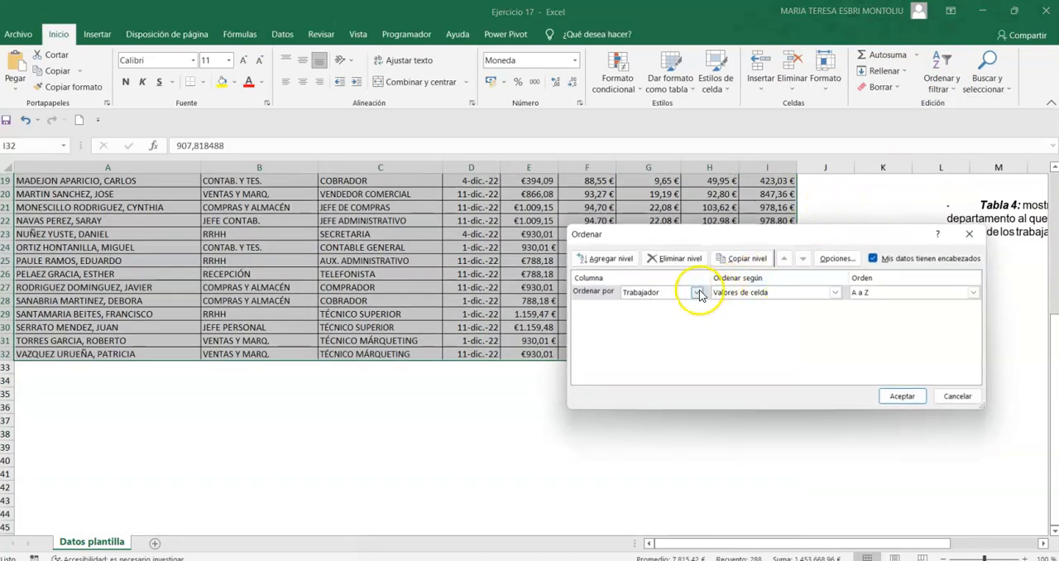
{"action": "left_click", "coordinate": [697, 292]}
{"action": "left_click", "coordinate": [646, 381]}
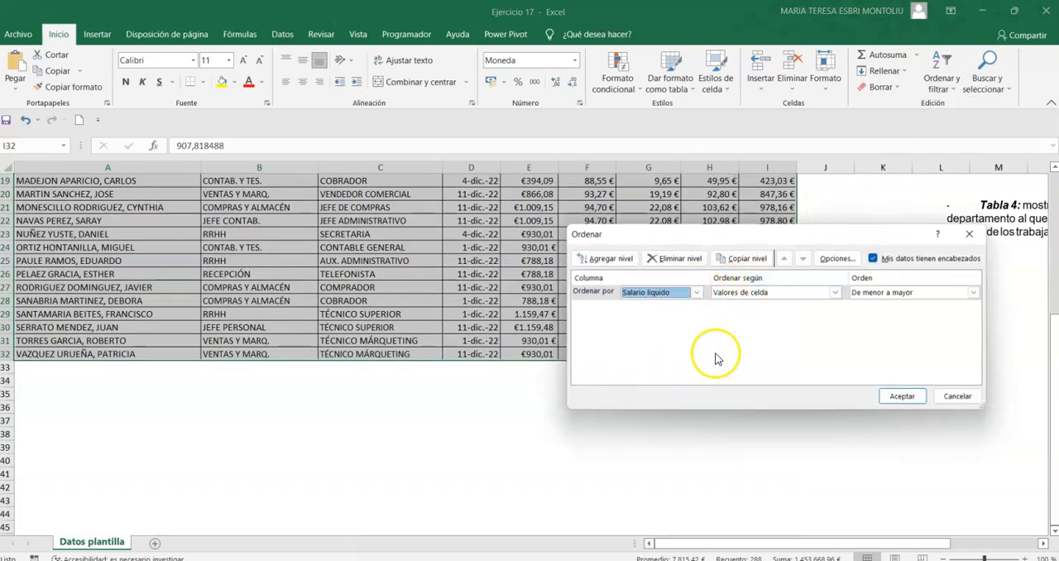
{"action": "left_click", "coordinate": [904, 397]}
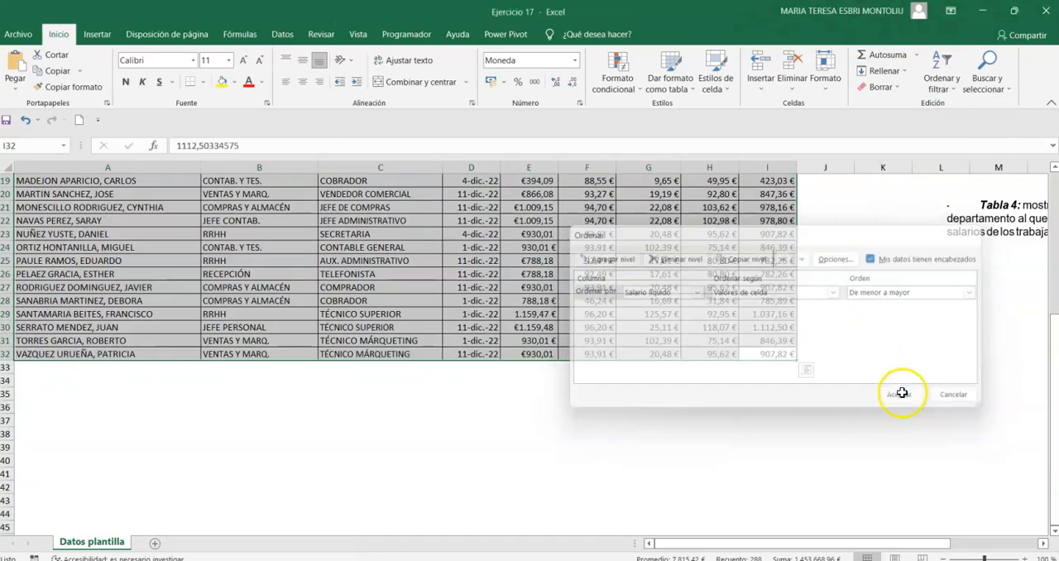
{"action": "scroll", "coordinate": [910, 345], "scroll_direction": "up", "scroll_amount": 6}
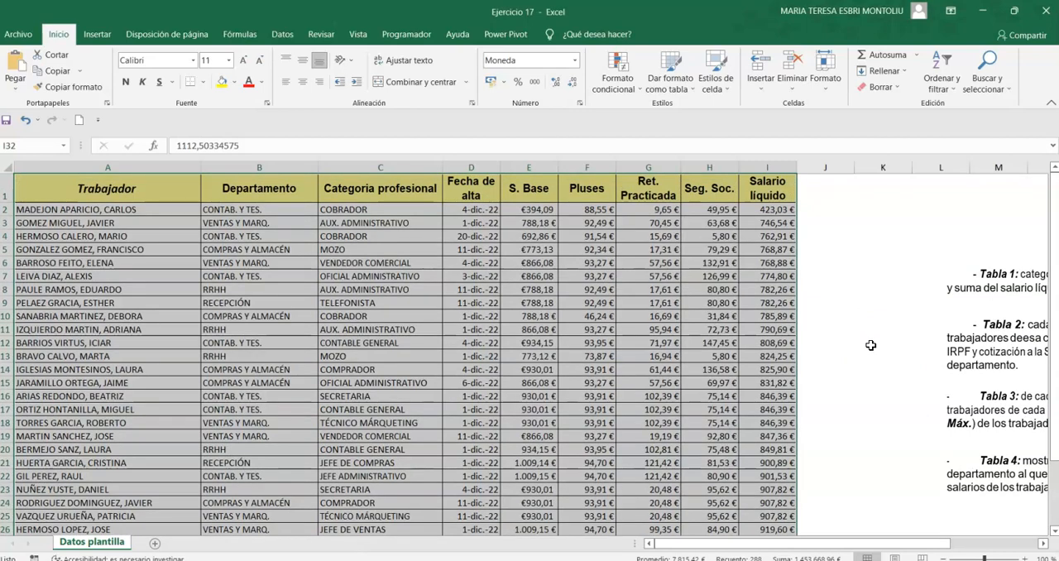
{"action": "scroll", "coordinate": [752, 314], "scroll_direction": "down", "scroll_amount": 4}
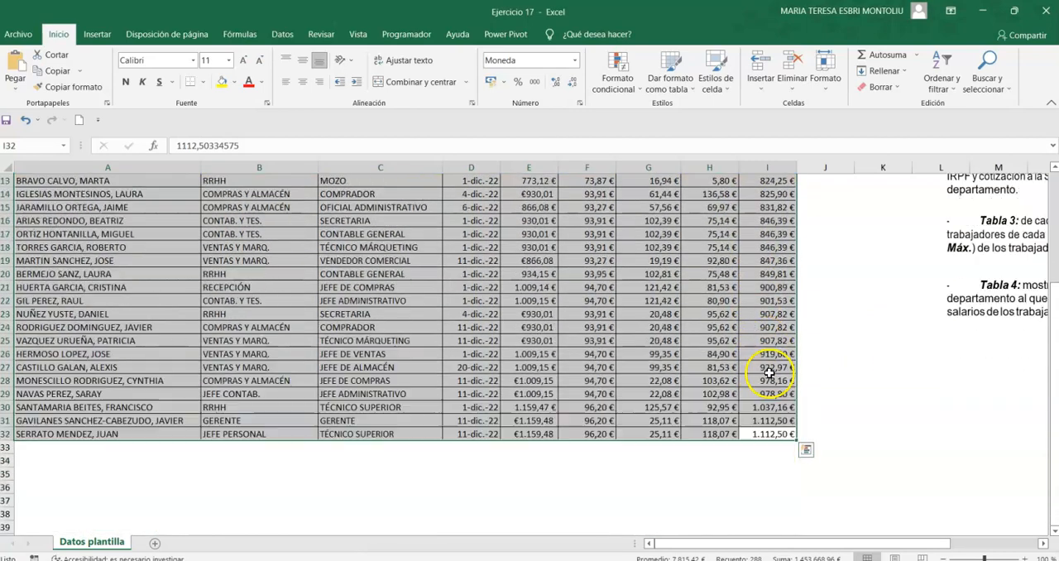
{"action": "scroll", "coordinate": [766, 365], "scroll_direction": "up", "scroll_amount": 4}
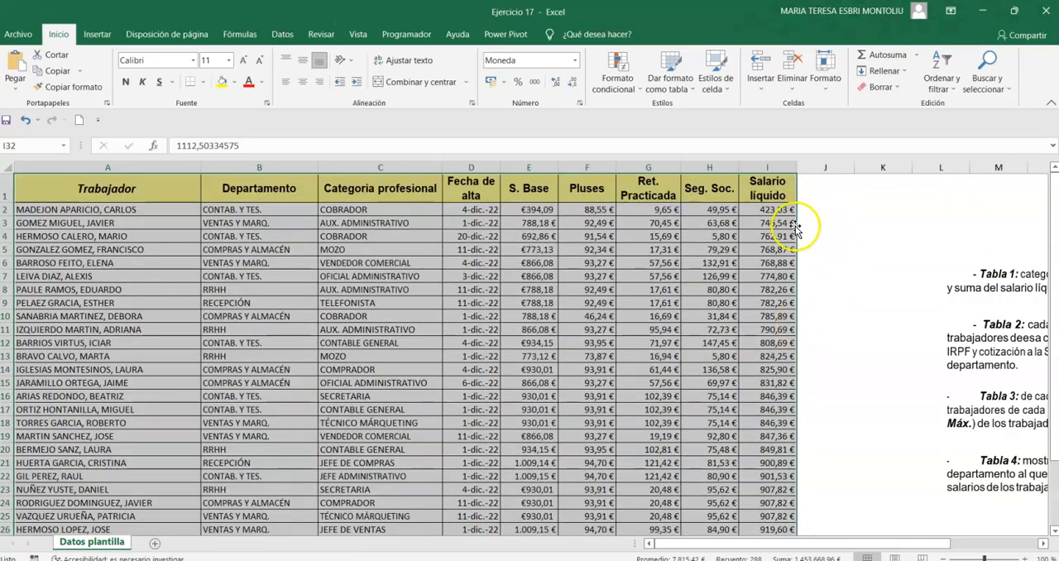
Enter 10000 in J1 and the formula +J1-I2 in J2 to subtract the first net salary.
{"action": "left_click", "coordinate": [829, 197]}
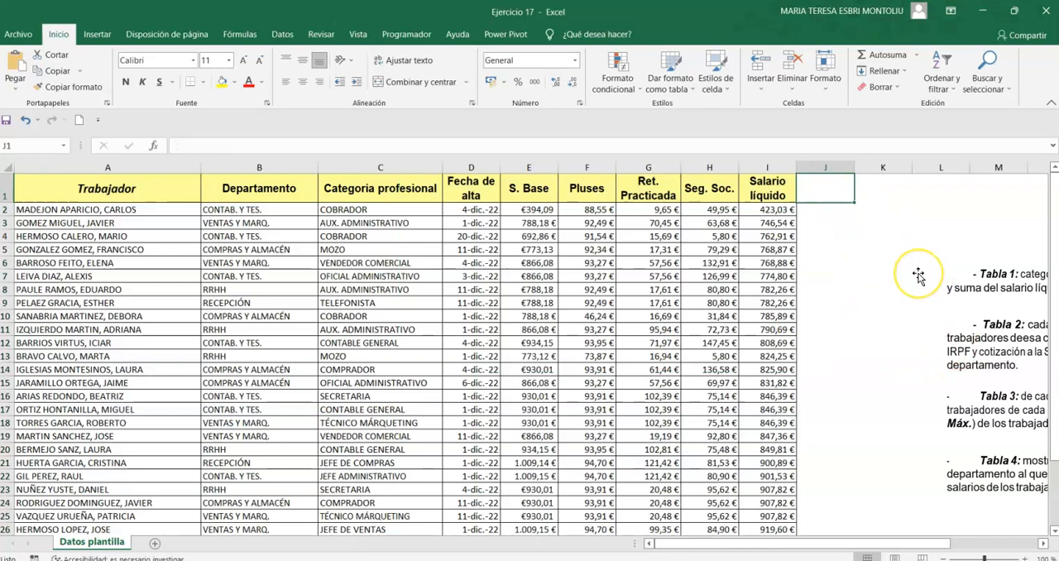
{"action": "type", "text": "10000"}
{"action": "key", "text": "Return"}
{"action": "type", "text": "+"}
{"action": "key", "text": "Up"}
{"action": "type", "text": "-"}
{"action": "key", "text": "Left"}
{"action": "key", "text": "Return"}
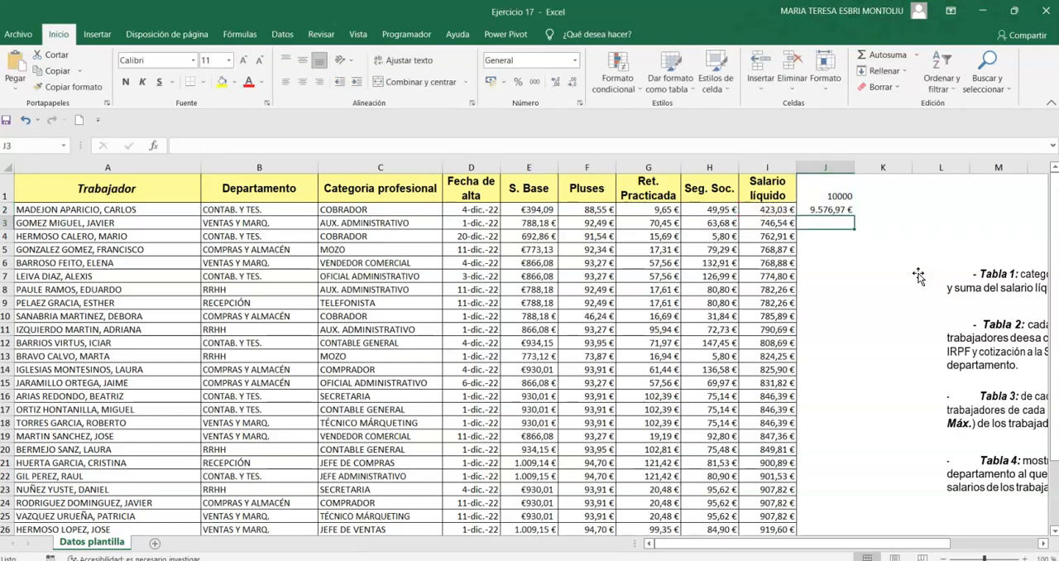
Fill the J2 formula down to J15 and clear the result in J15.
{"action": "left_click", "coordinate": [850, 210]}
{"action": "left_click_drag", "start_coordinate": [855, 216], "coordinate": [852, 385]}
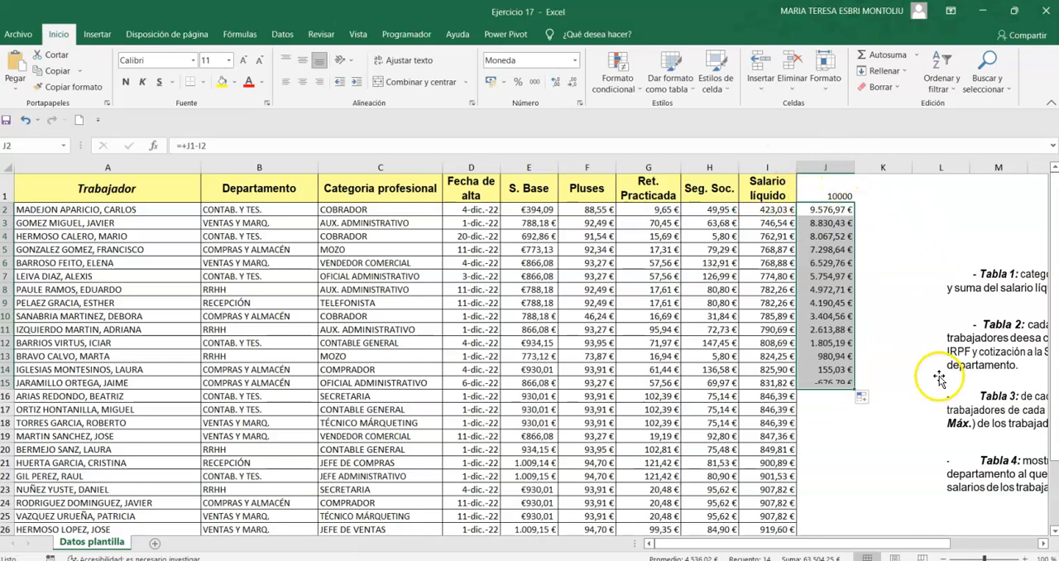
{"action": "left_click", "coordinate": [846, 382]}
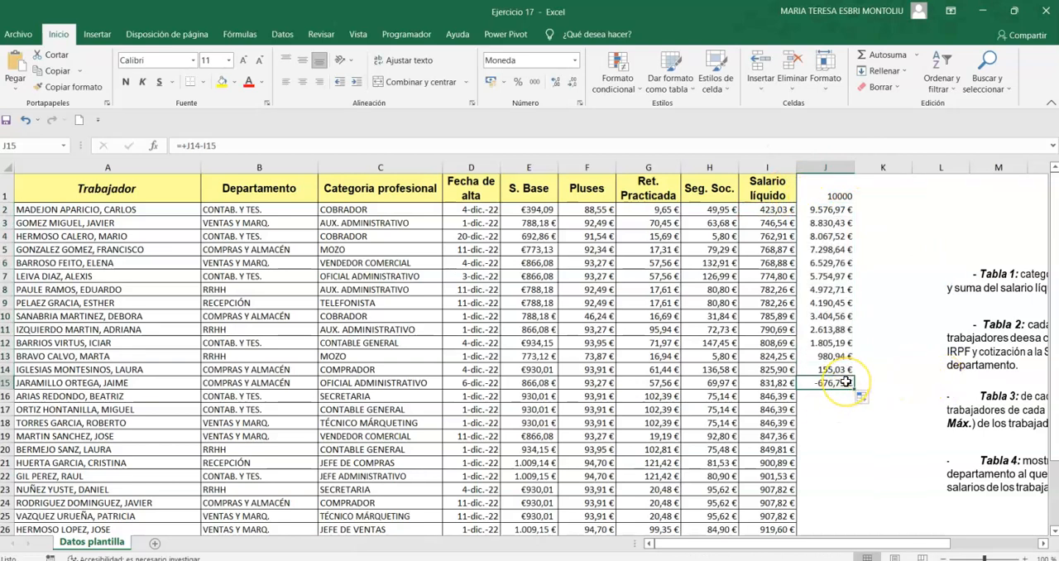
{"action": "key", "text": "Delete"}
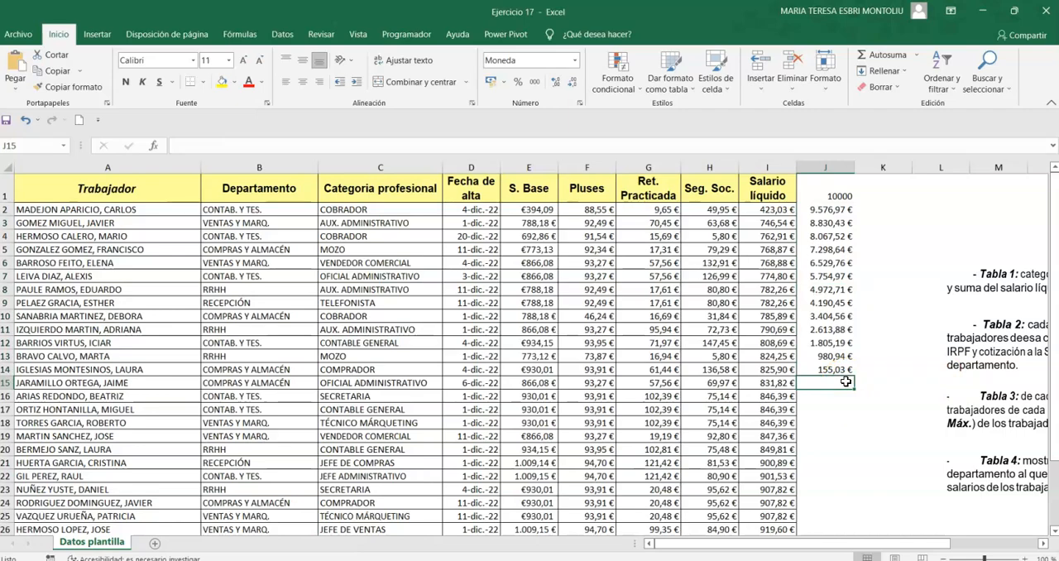
{"action": "scroll", "coordinate": [846, 381], "scroll_direction": "down", "scroll_amount": 5}
{"action": "scroll", "coordinate": [844, 381], "scroll_direction": "up", "scroll_amount": 4}
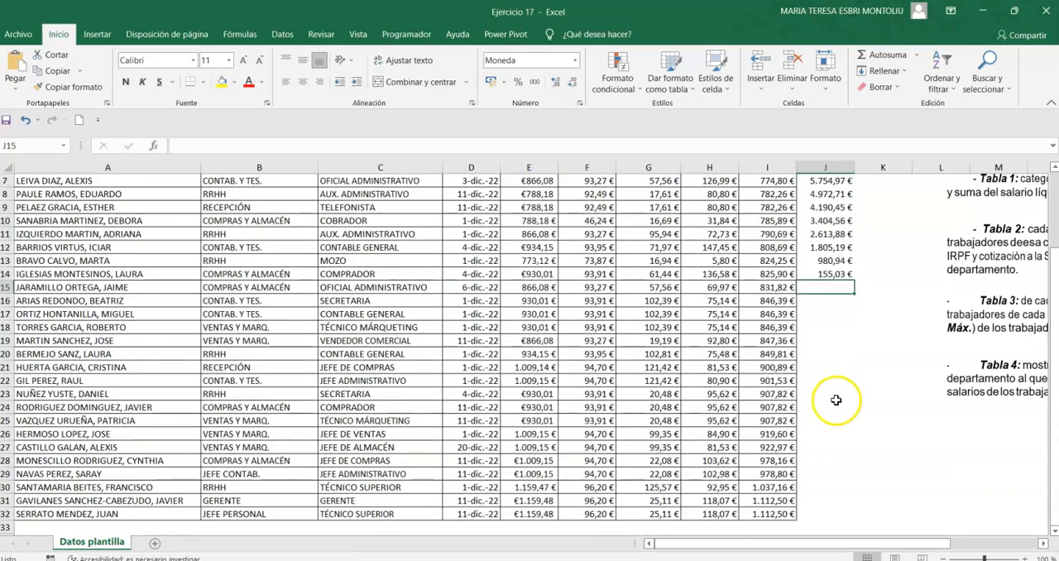
Clear the trial amount and running balances in J1:J14.
{"action": "scroll", "coordinate": [828, 248], "scroll_direction": "up", "scroll_amount": 1}
{"action": "left_click_drag", "start_coordinate": [836, 195], "coordinate": [829, 370]}
{"action": "key", "text": "Delete"}
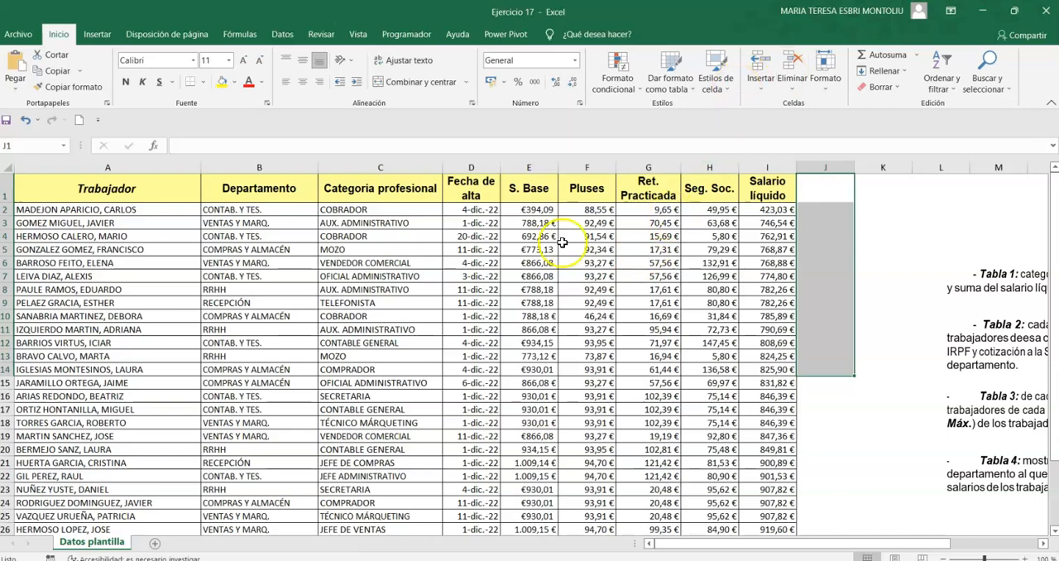
Apply a custom sort to the whole table by Fecha de alta, from oldest to most recent, and check the order.
{"action": "scroll", "coordinate": [503, 254], "scroll_direction": "down", "scroll_amount": 2}
{"action": "scroll", "coordinate": [502, 257], "scroll_direction": "down", "scroll_amount": 2}
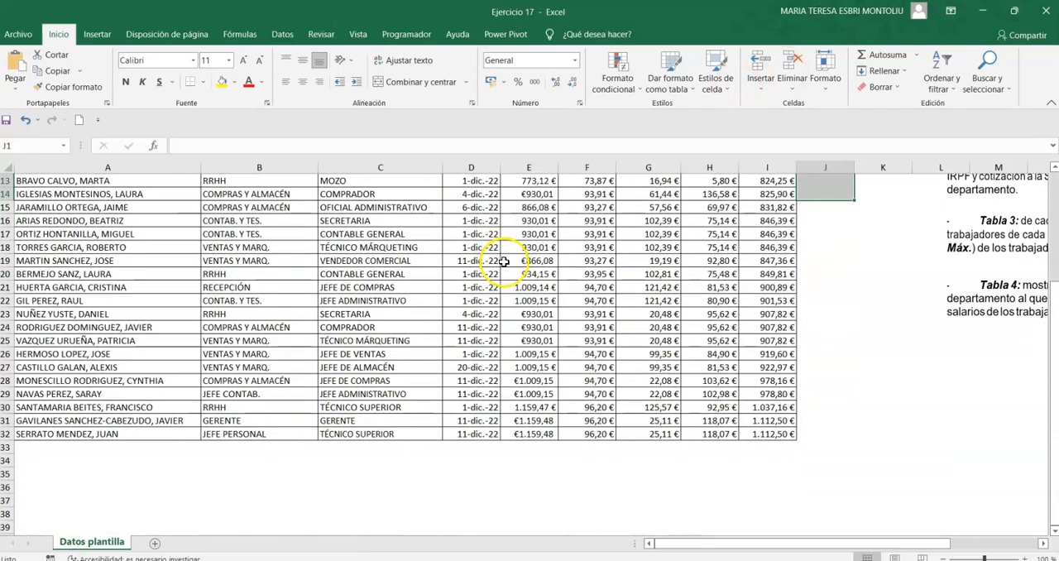
{"action": "mouse_move", "coordinate": [774, 433]}
{"action": "left_mouse_down"}
{"action": "mouse_move", "coordinate": [116, 299]}
{"action": "mouse_move", "coordinate": [19, 43]}
{"action": "mouse_move", "coordinate": [9, 55]}
{"action": "mouse_move", "coordinate": [17, 213]}
{"action": "mouse_move", "coordinate": [19, 170]}
{"action": "left_mouse_up"}
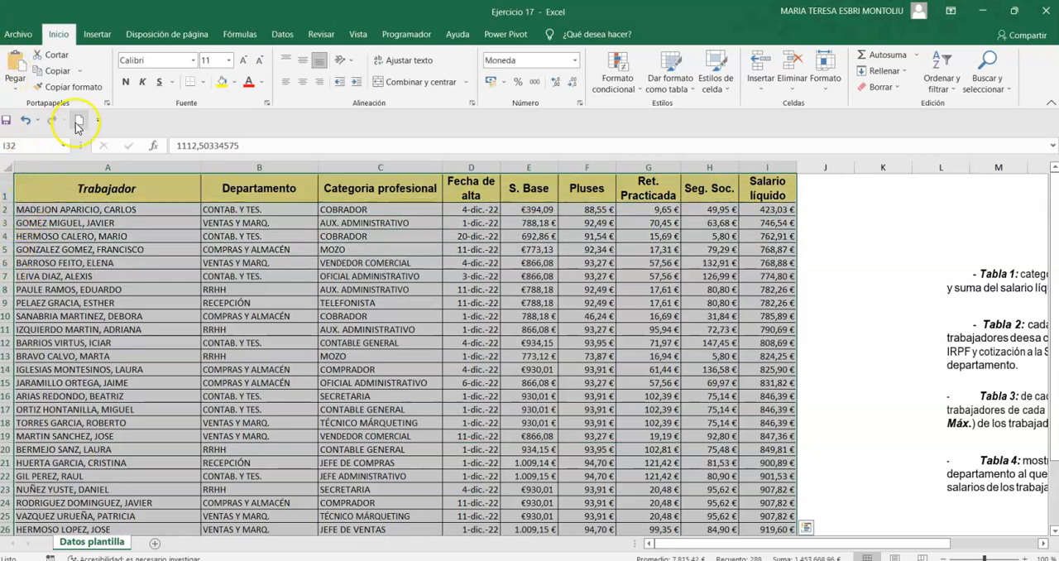
{"action": "left_click", "coordinate": [941, 70]}
{"action": "left_click", "coordinate": [1004, 145]}
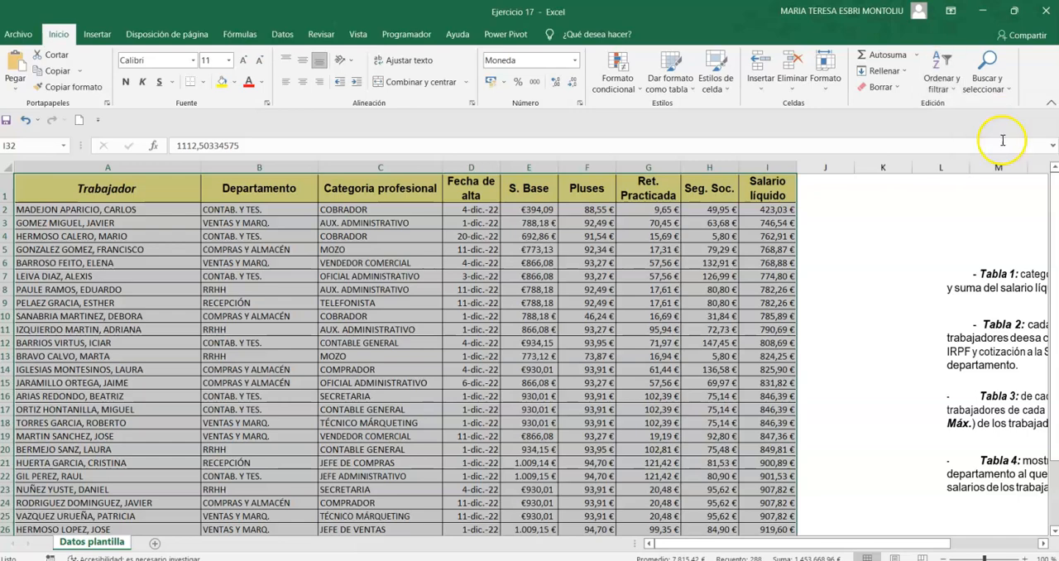
{"action": "left_click", "coordinate": [696, 292]}
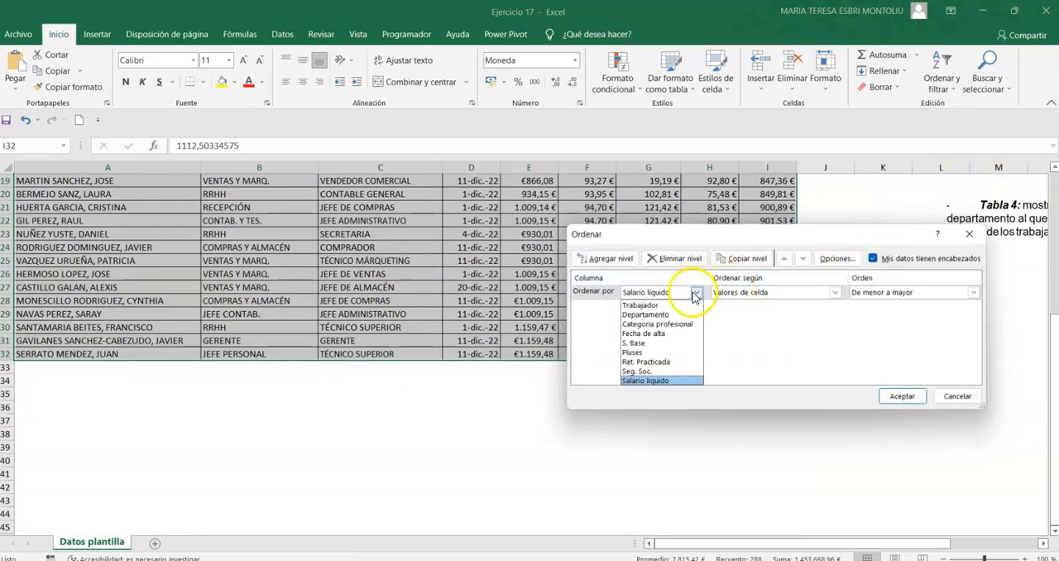
{"action": "left_click", "coordinate": [668, 334]}
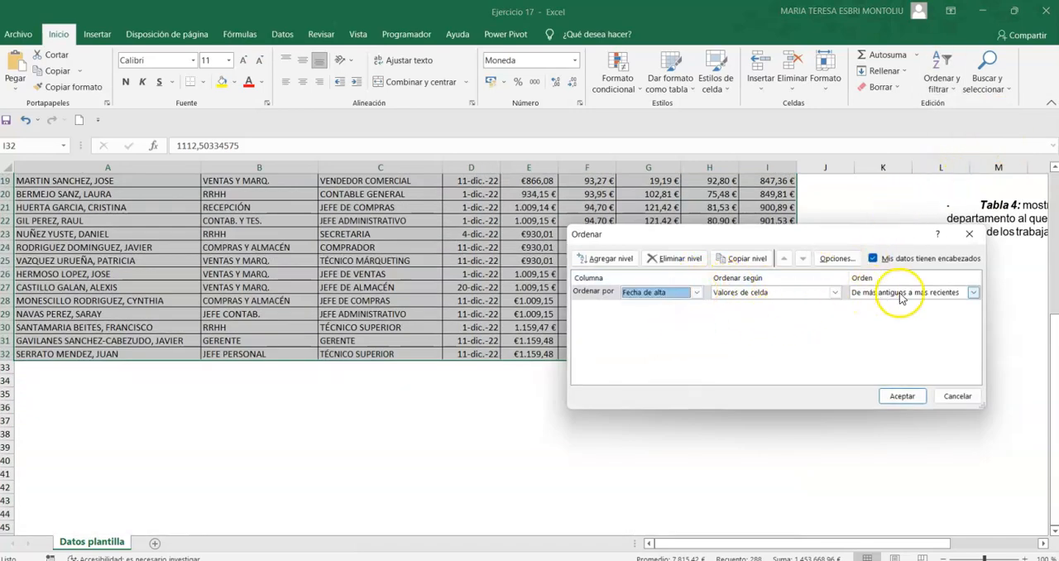
{"action": "left_click", "coordinate": [903, 396]}
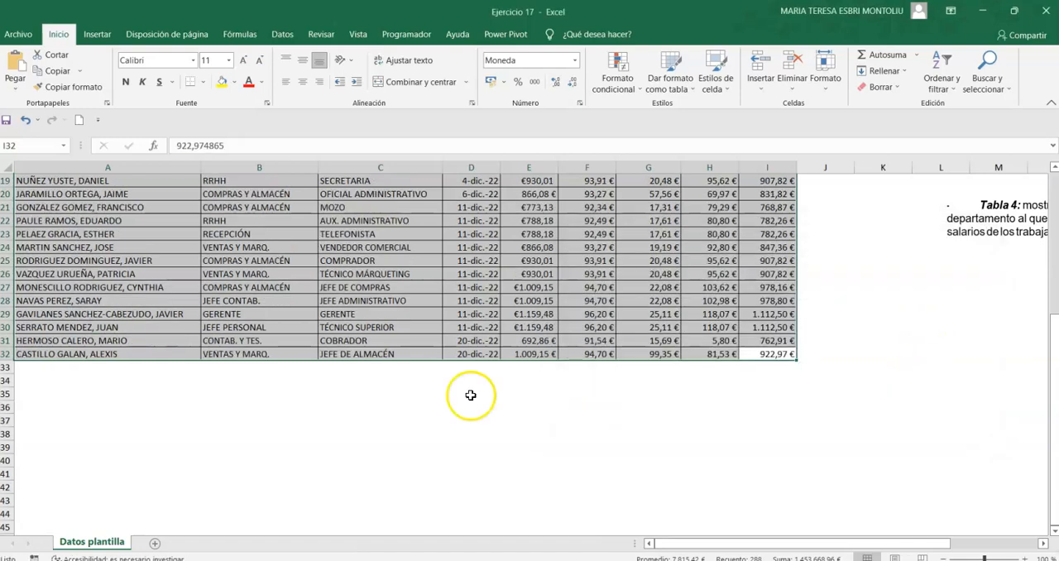
{"action": "scroll", "coordinate": [589, 410], "scroll_direction": "up", "scroll_amount": 6}
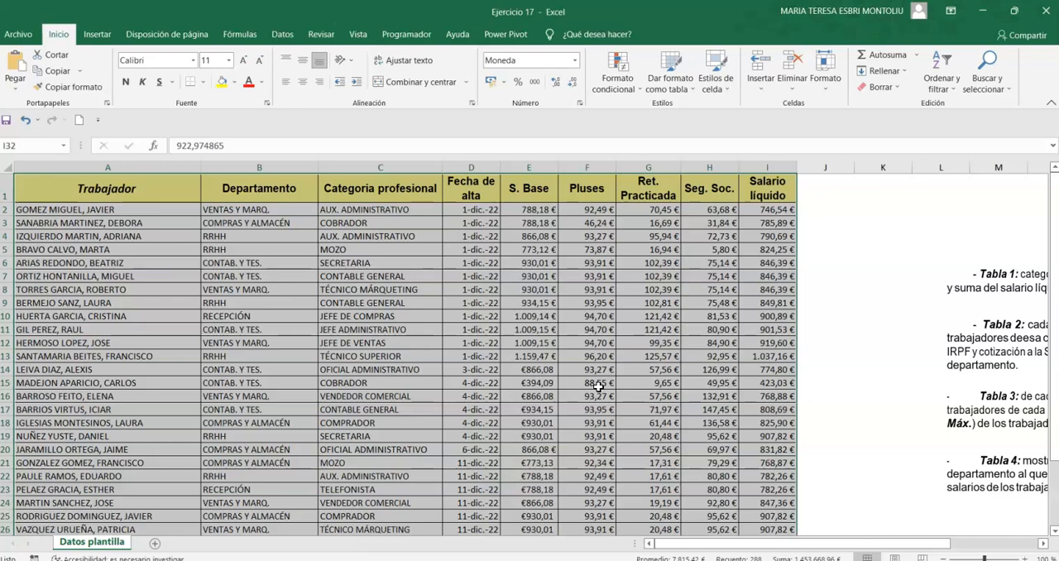
{"action": "scroll", "coordinate": [478, 319], "scroll_direction": "down", "scroll_amount": 5}
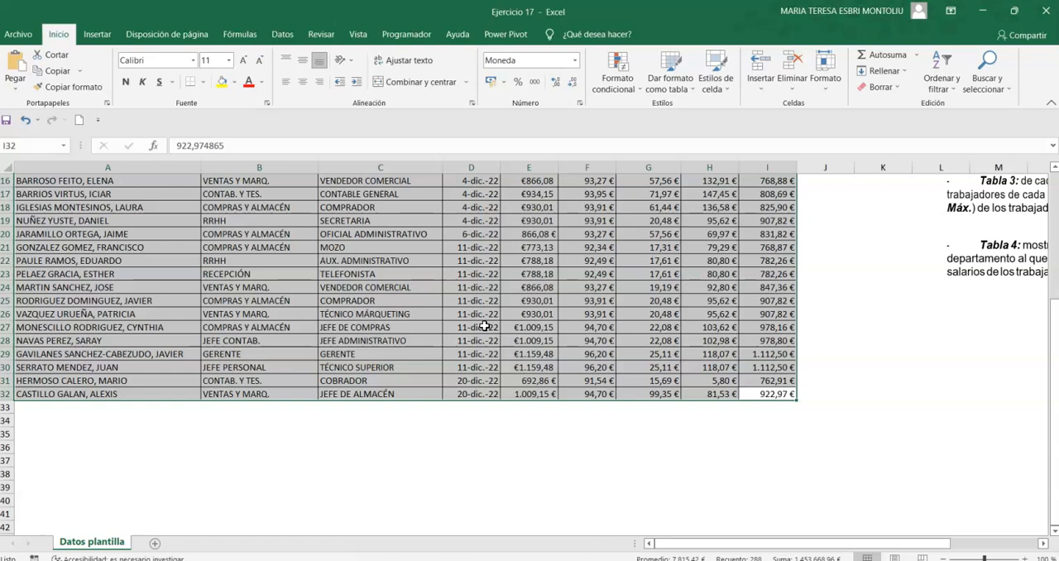
{"action": "scroll", "coordinate": [579, 315], "scroll_direction": "up", "scroll_amount": 5}
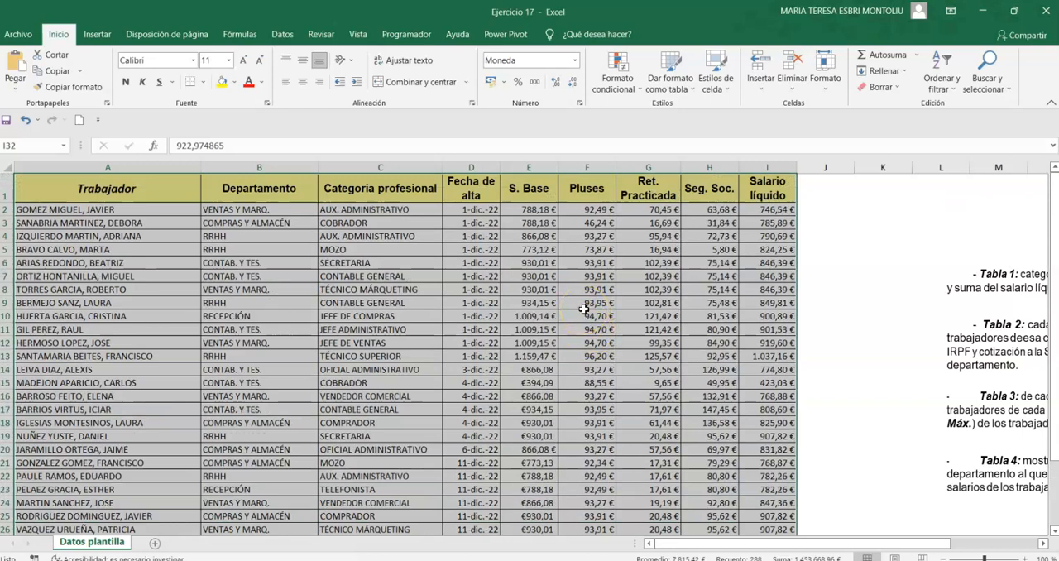
Change the custom sort by Fecha de alta to run from most recent to oldest.
{"action": "left_click", "coordinate": [929, 77]}
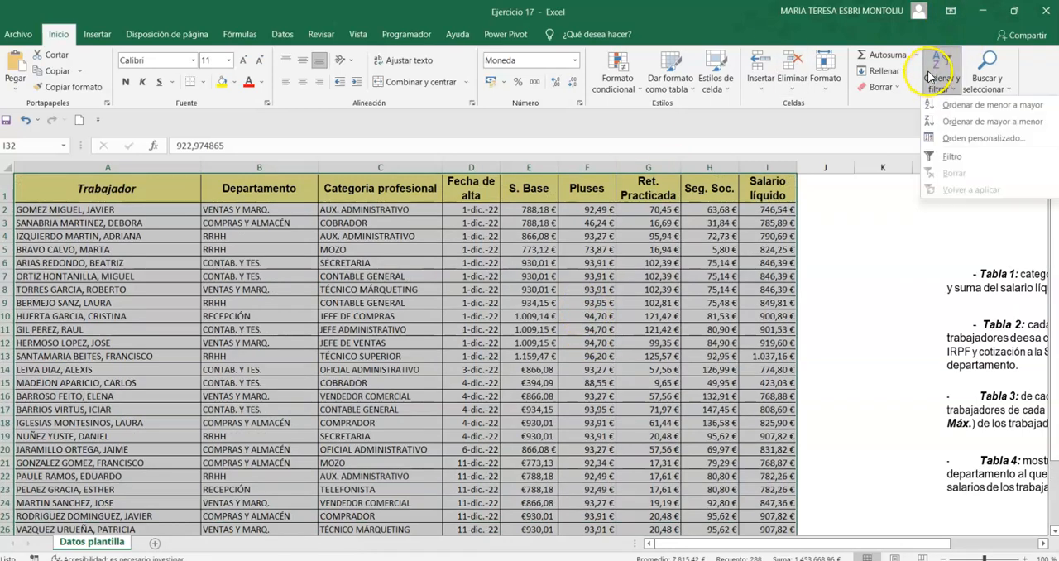
{"action": "left_click", "coordinate": [983, 139]}
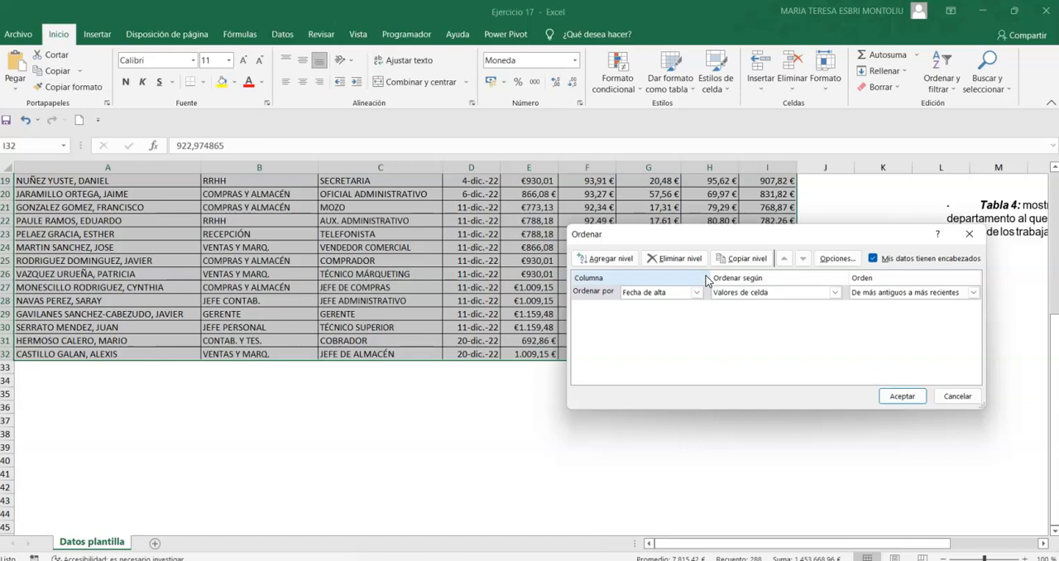
{"action": "left_click", "coordinate": [973, 293]}
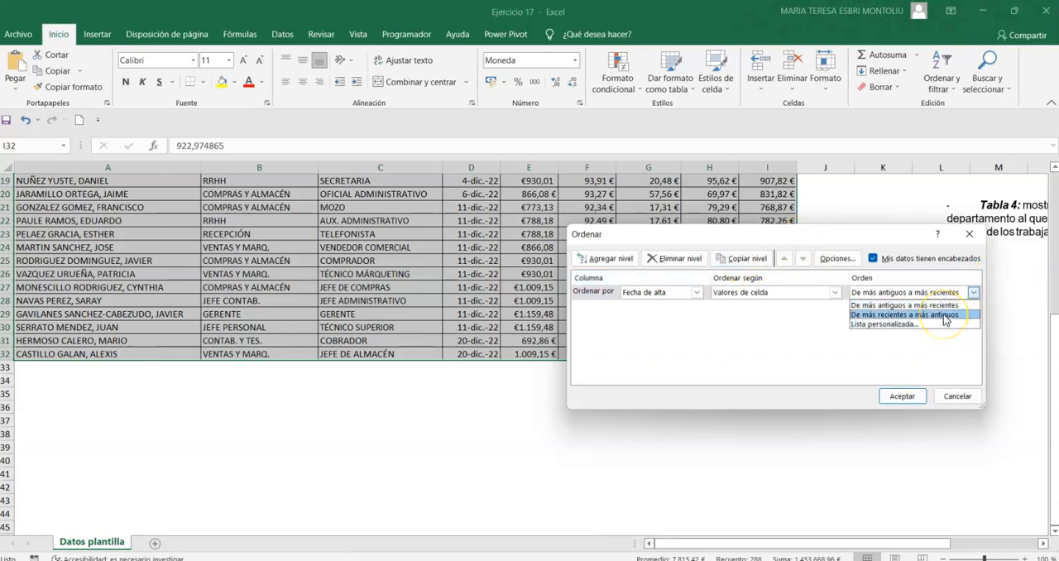
{"action": "left_click", "coordinate": [946, 315]}
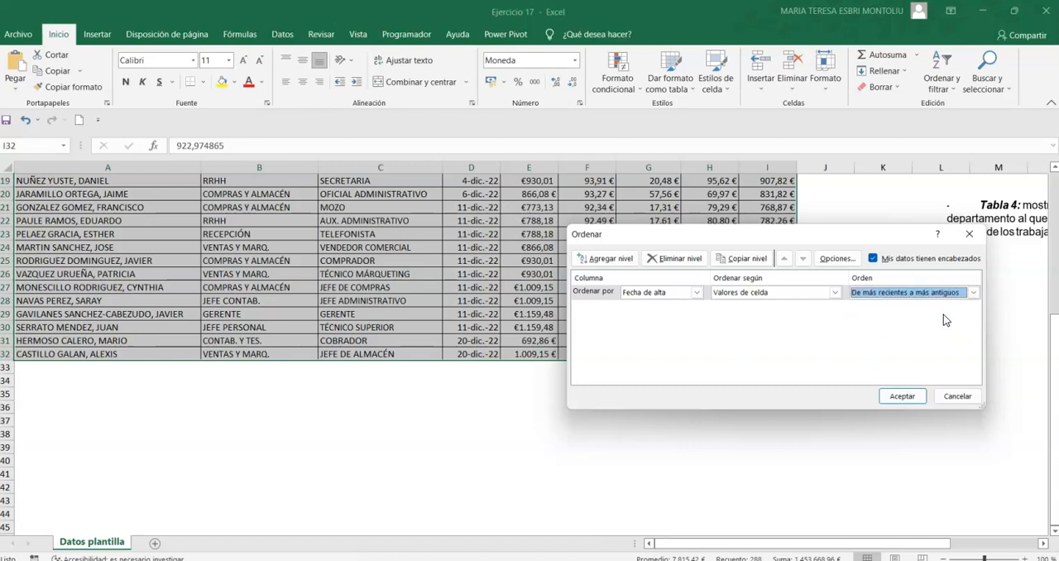
{"action": "left_click", "coordinate": [902, 395]}
{"action": "scroll", "coordinate": [720, 372], "scroll_direction": "up", "scroll_amount": 6}
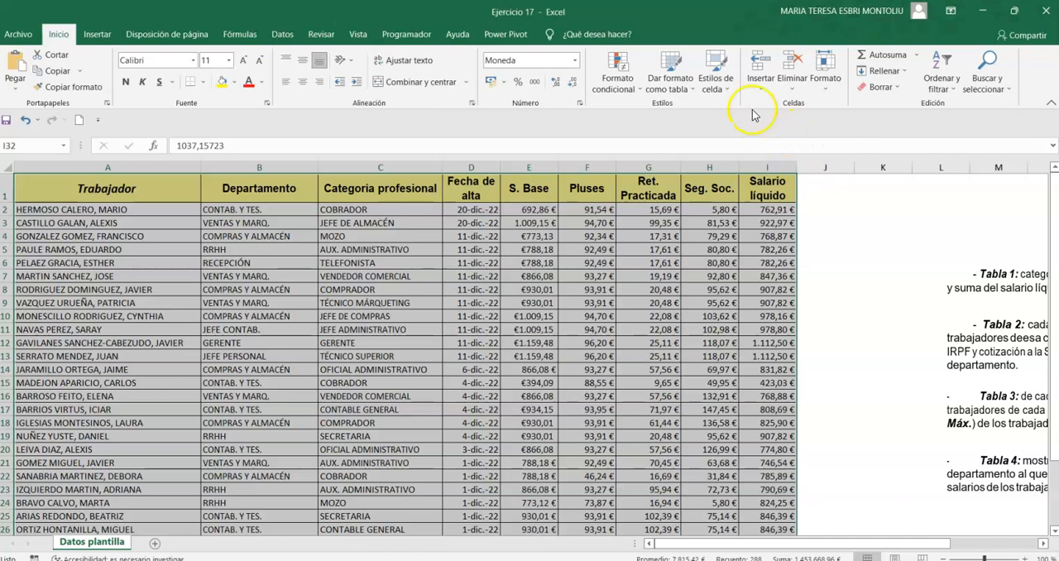
Turn on filtering for the table headers and look at the Departamento filter options.
{"action": "left_click", "coordinate": [941, 79]}
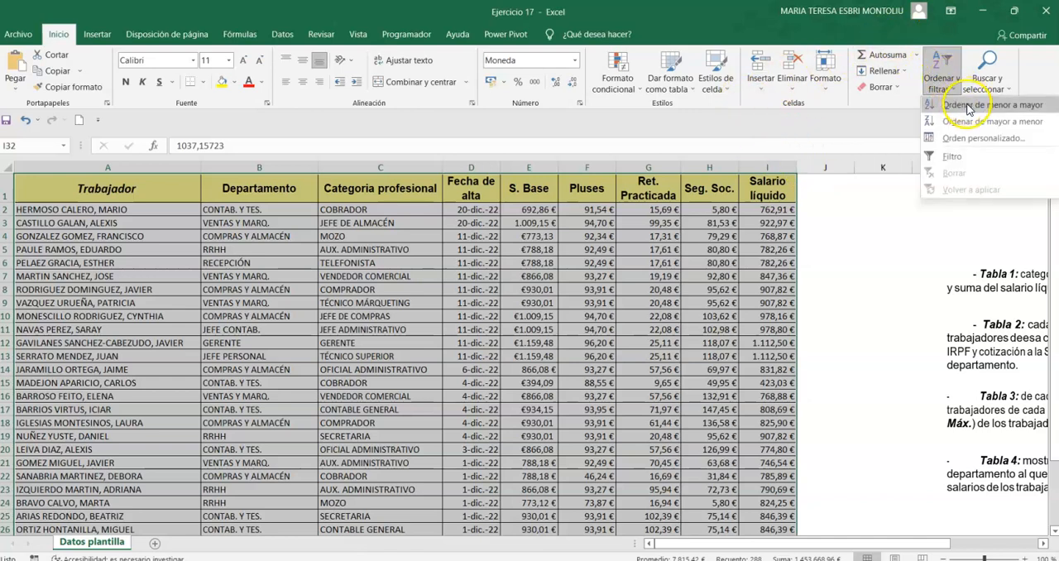
{"action": "left_click", "coordinate": [952, 155]}
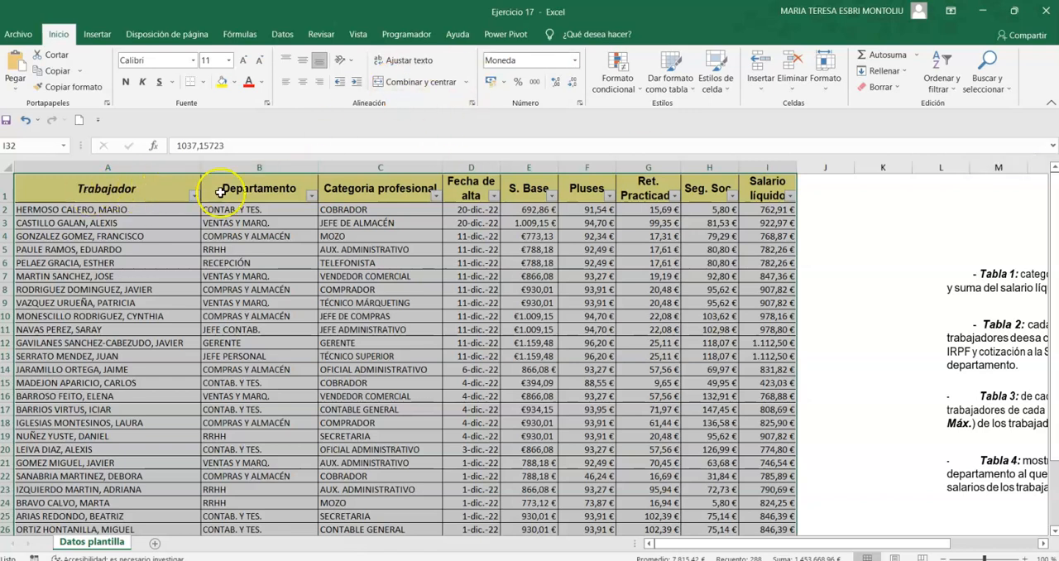
{"action": "left_click", "coordinate": [313, 196]}
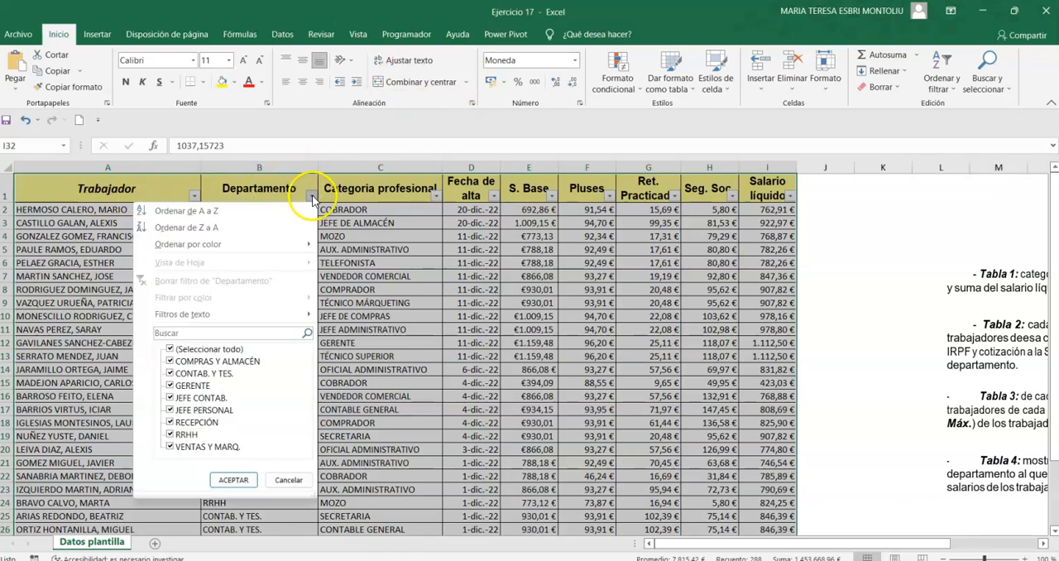
{"action": "left_click", "coordinate": [816, 236]}
{"action": "left_click", "coordinate": [816, 235]}
{"action": "scroll", "coordinate": [796, 464], "scroll_direction": "down", "scroll_amount": 1}
{"action": "scroll", "coordinate": [796, 465], "scroll_direction": "up", "scroll_amount": 1}
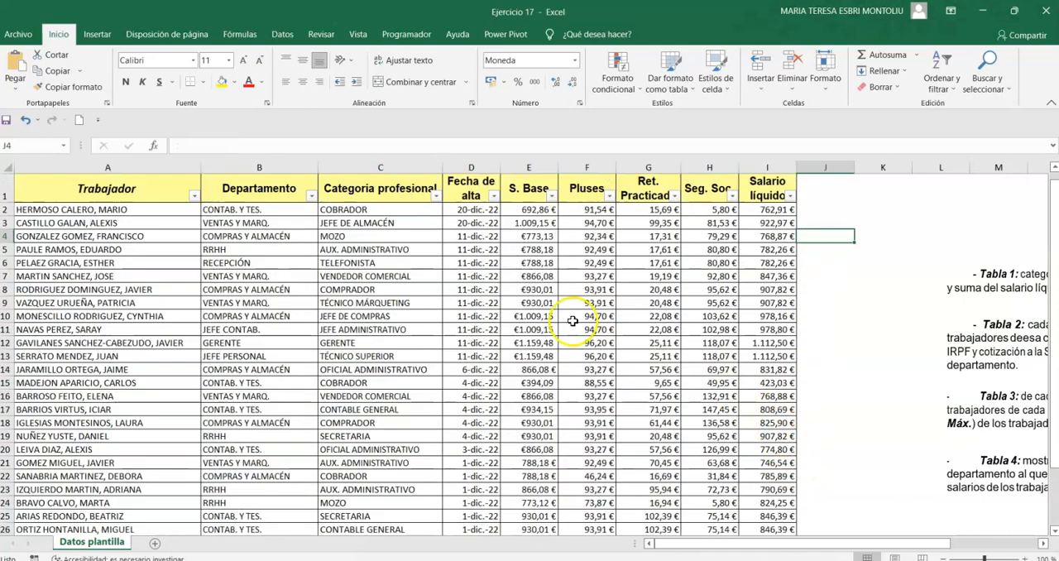
Filter the Departamento column to show only CONTAB. Y TES.
{"action": "left_click", "coordinate": [304, 195]}
{"action": "left_click", "coordinate": [312, 196]}
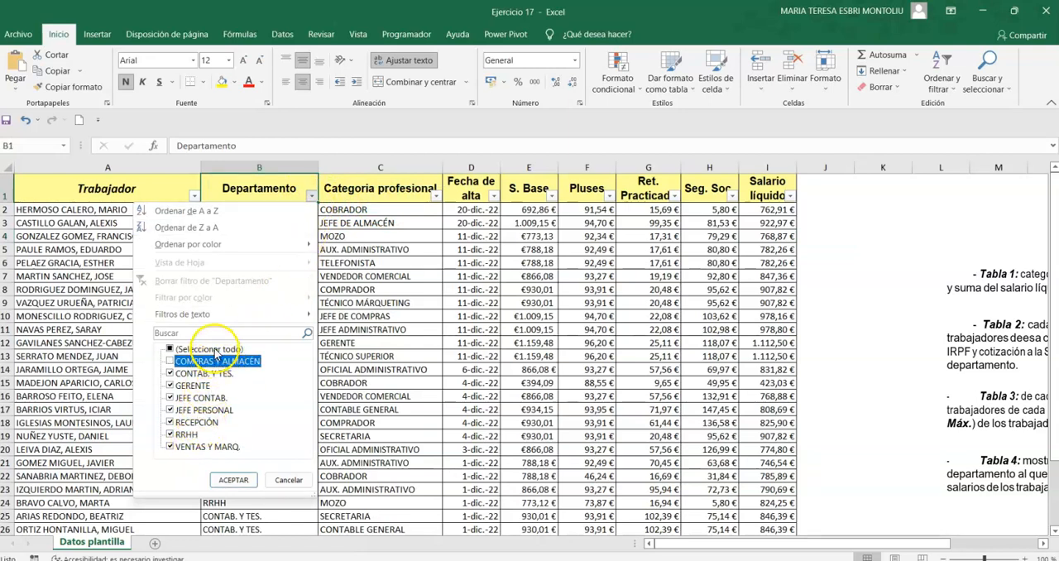
{"action": "left_click", "coordinate": [216, 351]}
{"action": "left_click", "coordinate": [205, 374]}
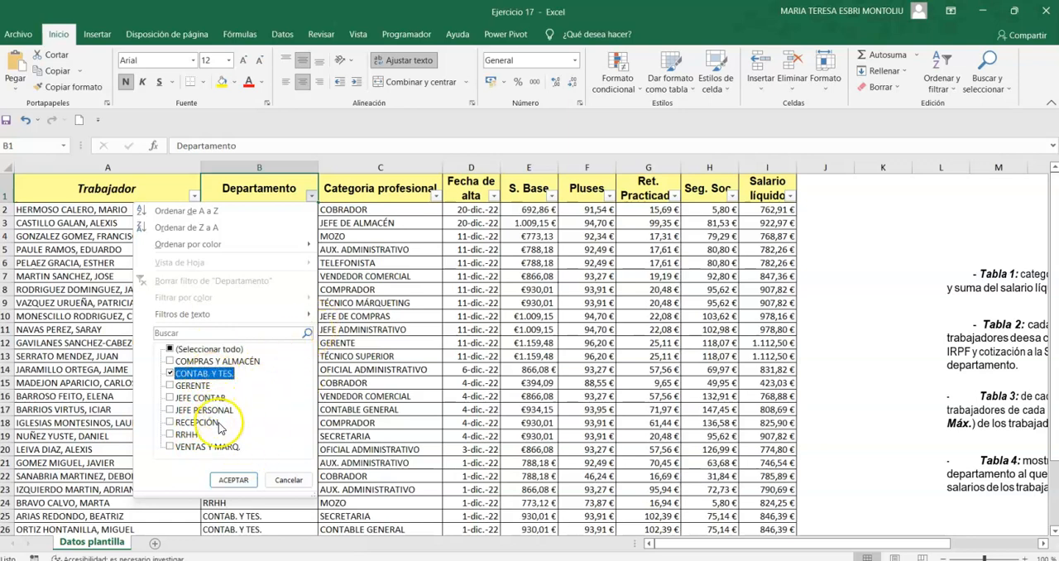
{"action": "left_click", "coordinate": [234, 480]}
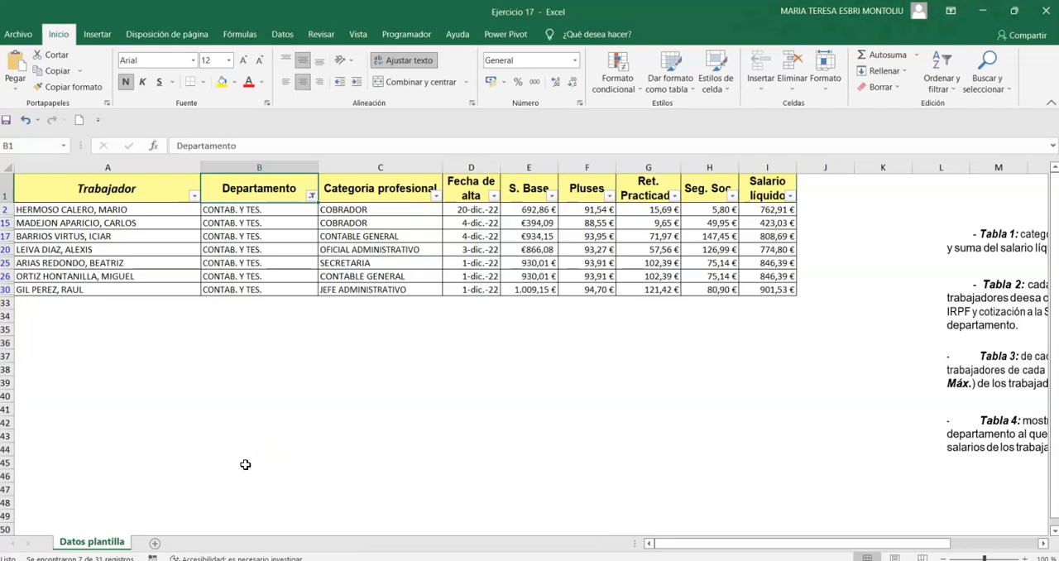
Filter the Categoria profesional column to show only COBRADOR.
{"action": "left_click", "coordinate": [437, 197]}
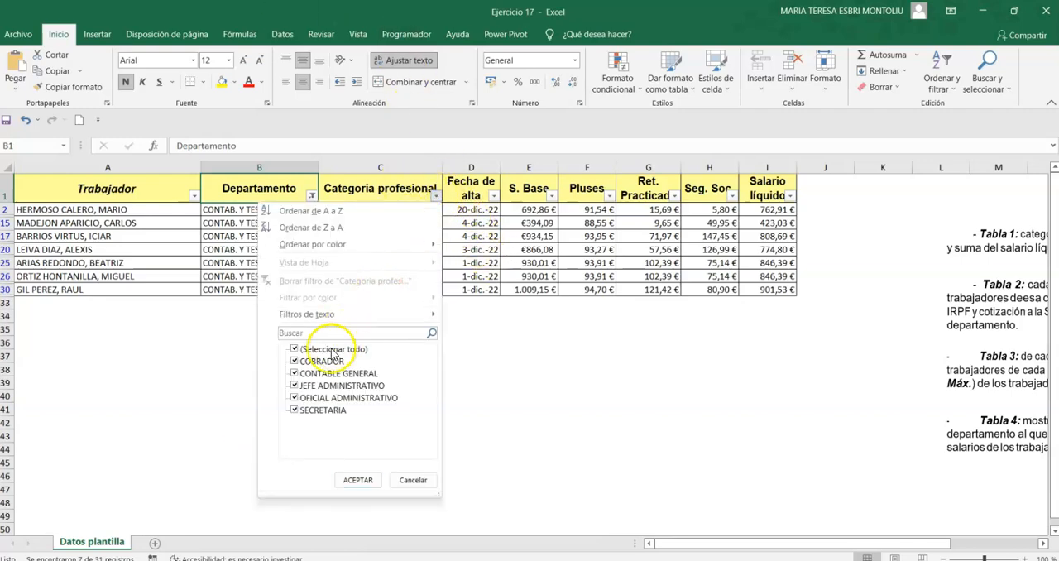
{"action": "left_click", "coordinate": [308, 349]}
{"action": "left_click", "coordinate": [319, 361]}
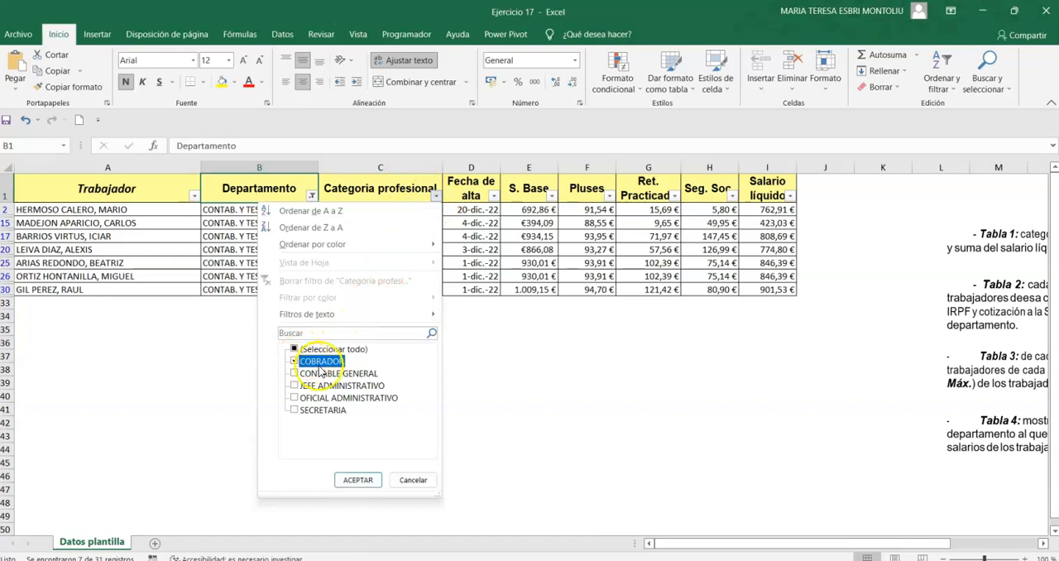
{"action": "left_click", "coordinate": [359, 478]}
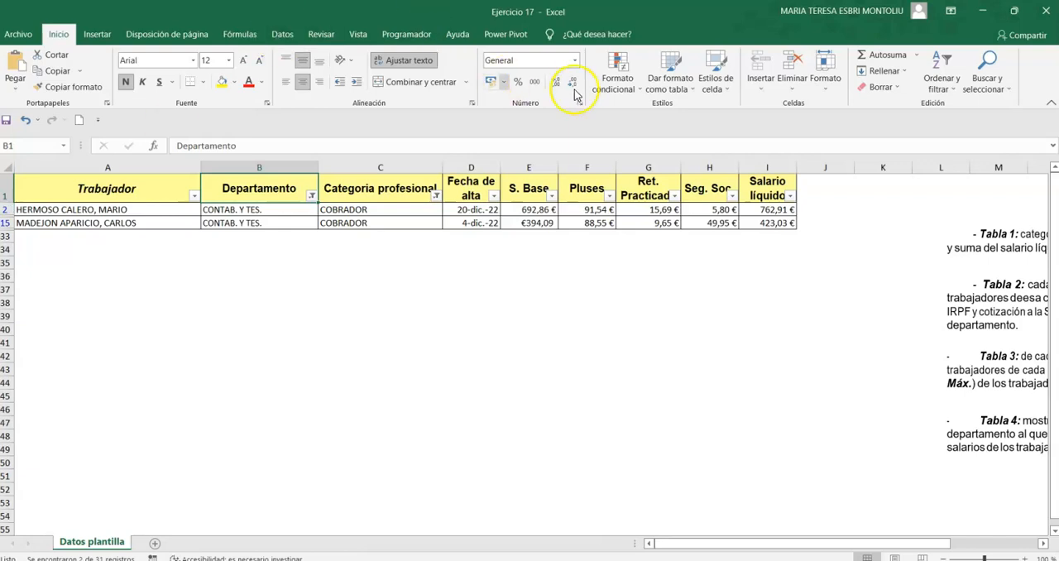
Copy the filtered rows with their headers and paste them below the table starting at A40.
{"action": "left_click_drag", "start_coordinate": [778, 225], "coordinate": [64, 184]}
{"action": "left_click", "coordinate": [52, 73]}
{"action": "left_click", "coordinate": [51, 329]}
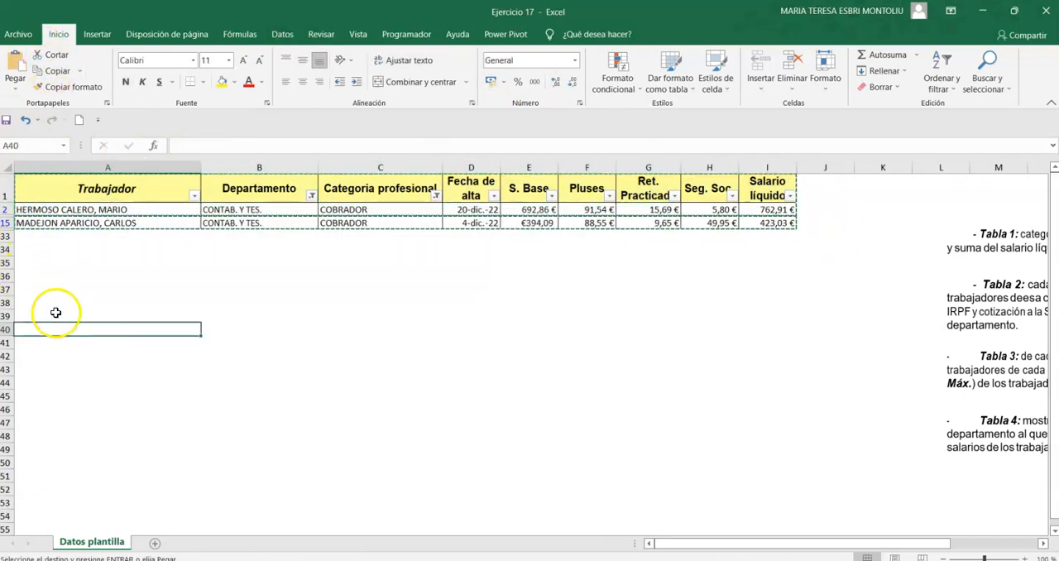
{"action": "left_click", "coordinate": [17, 62]}
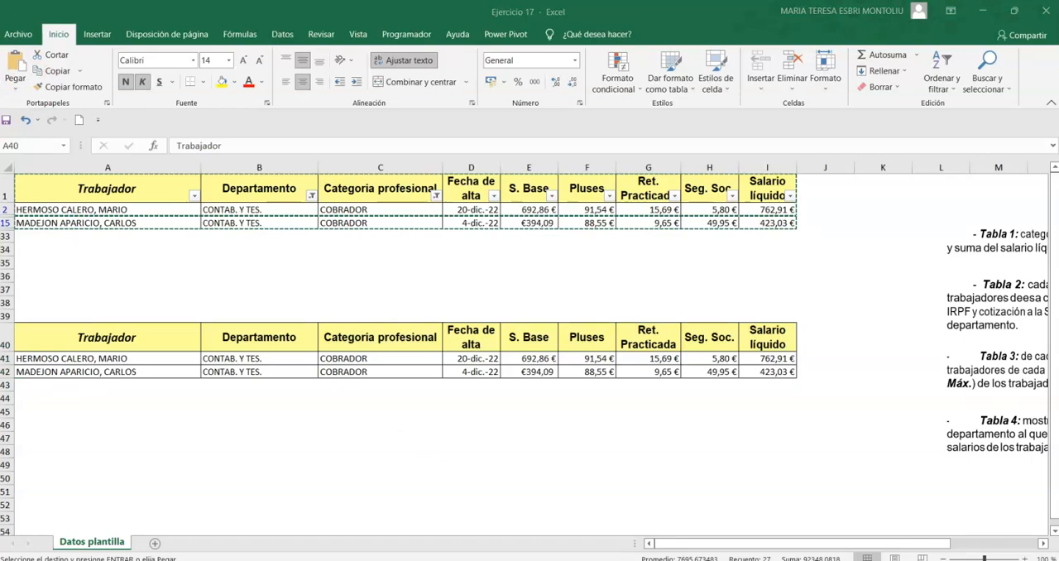
{"action": "key", "text": "ctrl+v"}
Sum the S. Base values of the pasted rows in E44 with Autosuma.
{"action": "left_click", "coordinate": [530, 397]}
{"action": "left_click", "coordinate": [876, 55]}
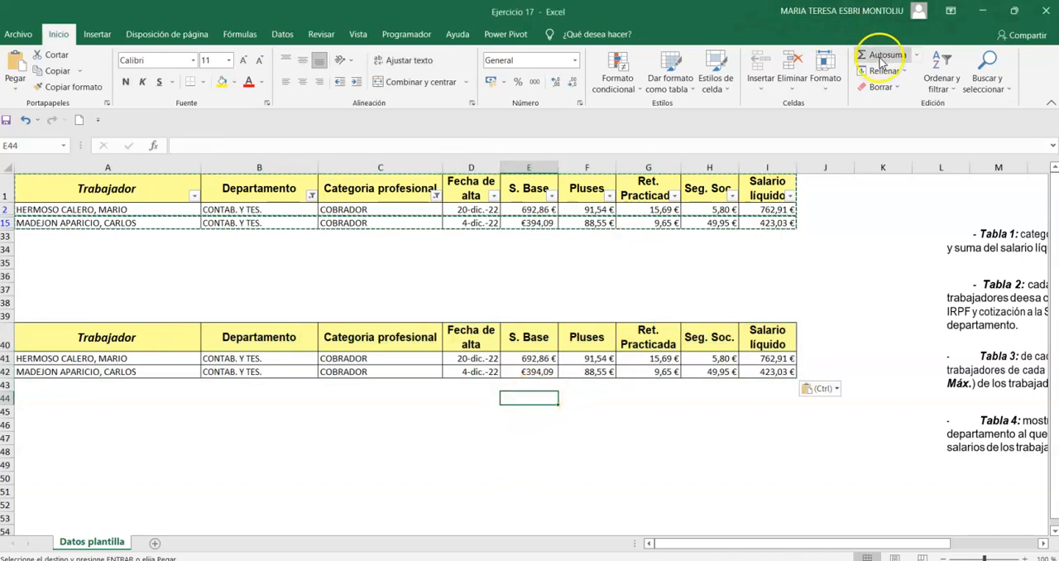
{"action": "left_click", "coordinate": [875, 55]}
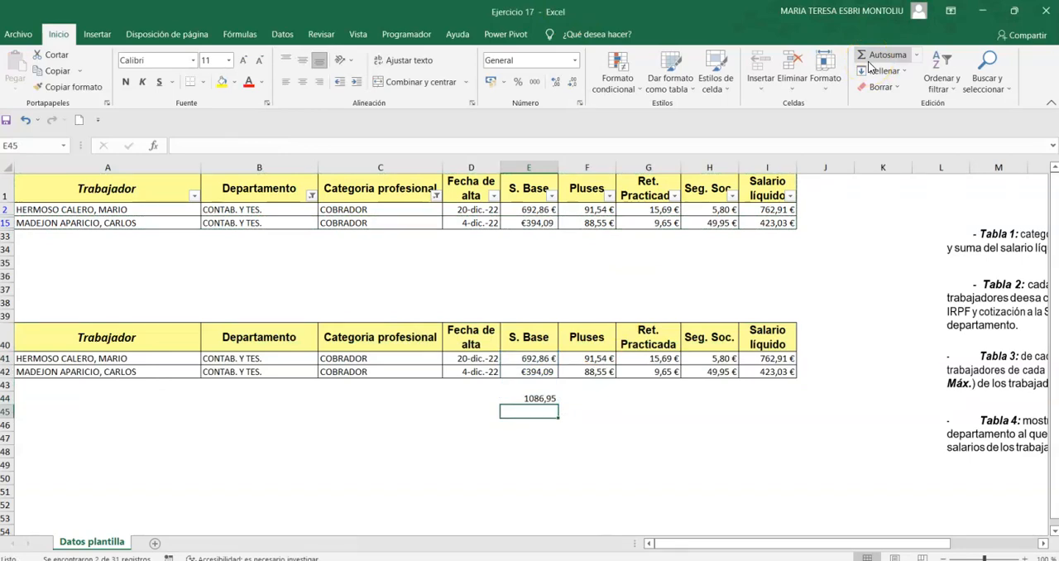
Remove the Departamento filter by selecting all departments again.
{"action": "left_click", "coordinate": [194, 197]}
{"action": "left_click", "coordinate": [195, 198]}
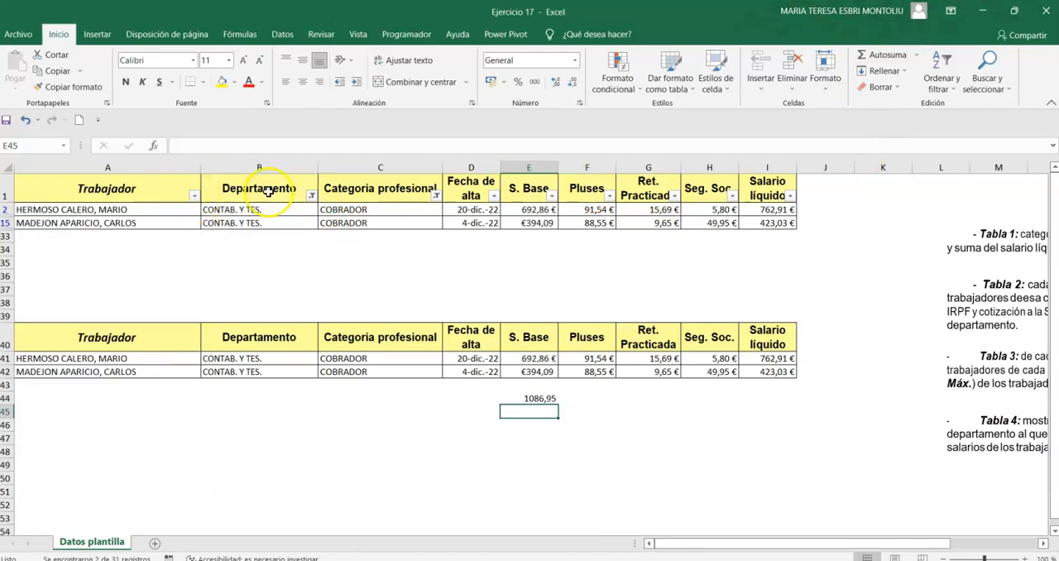
{"action": "left_click", "coordinate": [311, 195]}
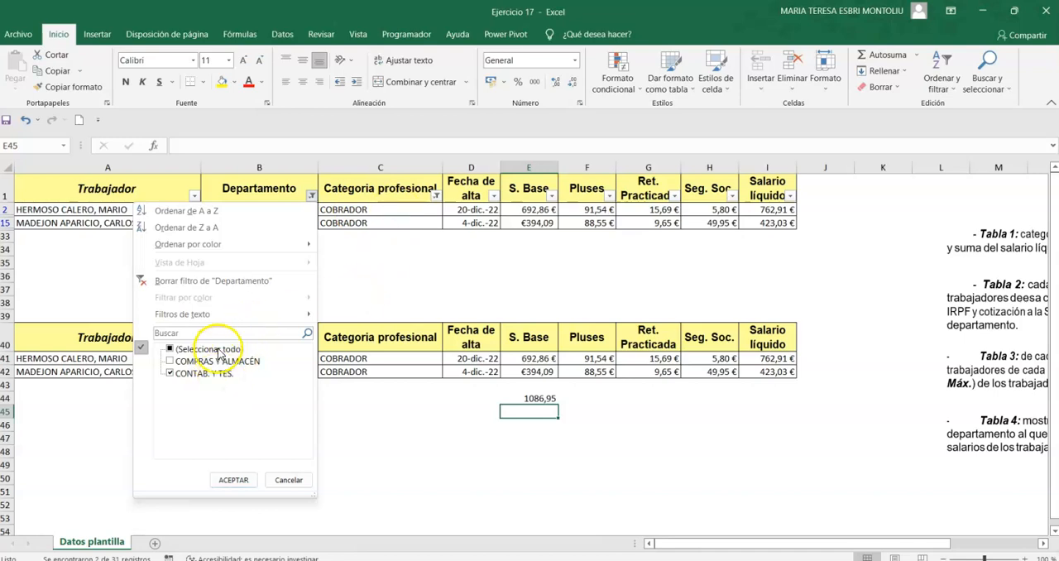
{"action": "left_click", "coordinate": [233, 481]}
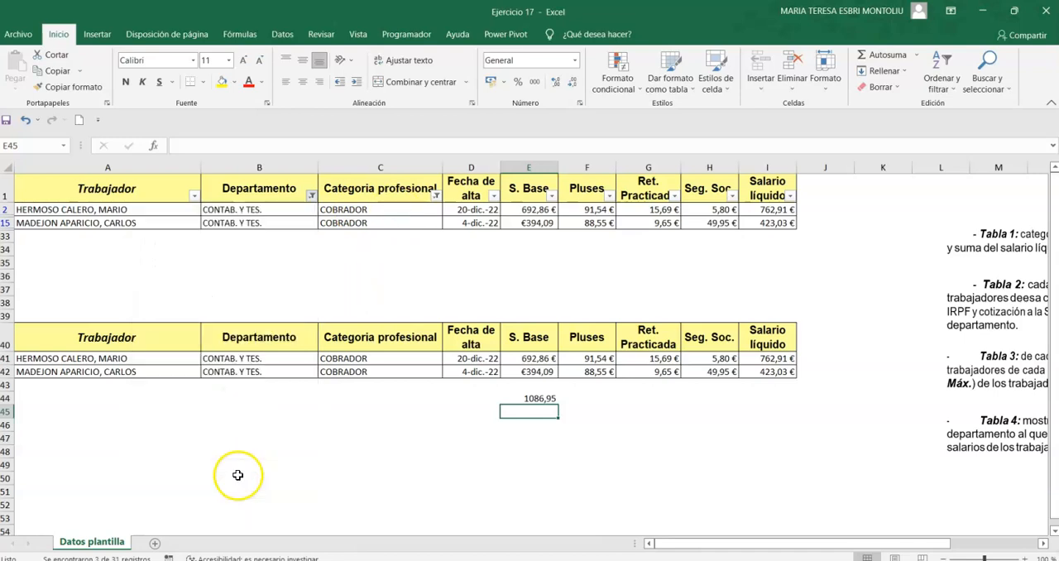
Remove the Categoria profesional filter by selecting all categories, and check the full list and the copied rows.
{"action": "left_click", "coordinate": [436, 195]}
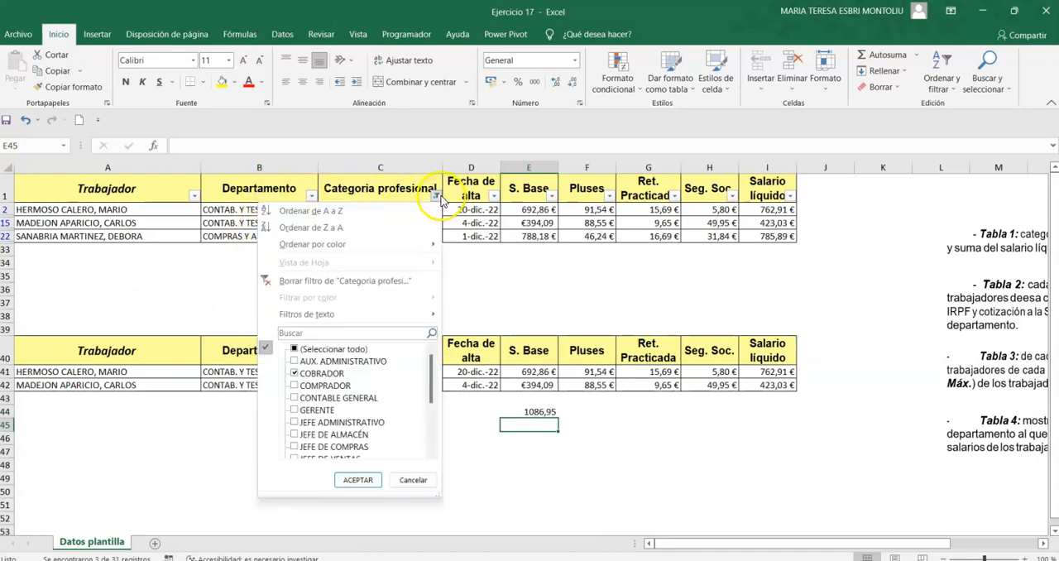
{"action": "left_click", "coordinate": [335, 349]}
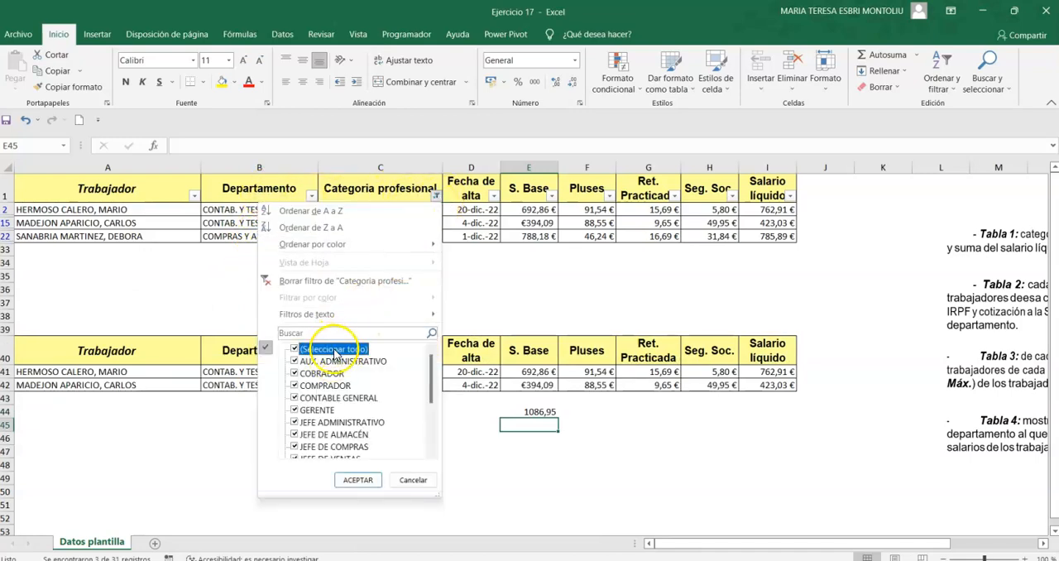
{"action": "left_click", "coordinate": [358, 480]}
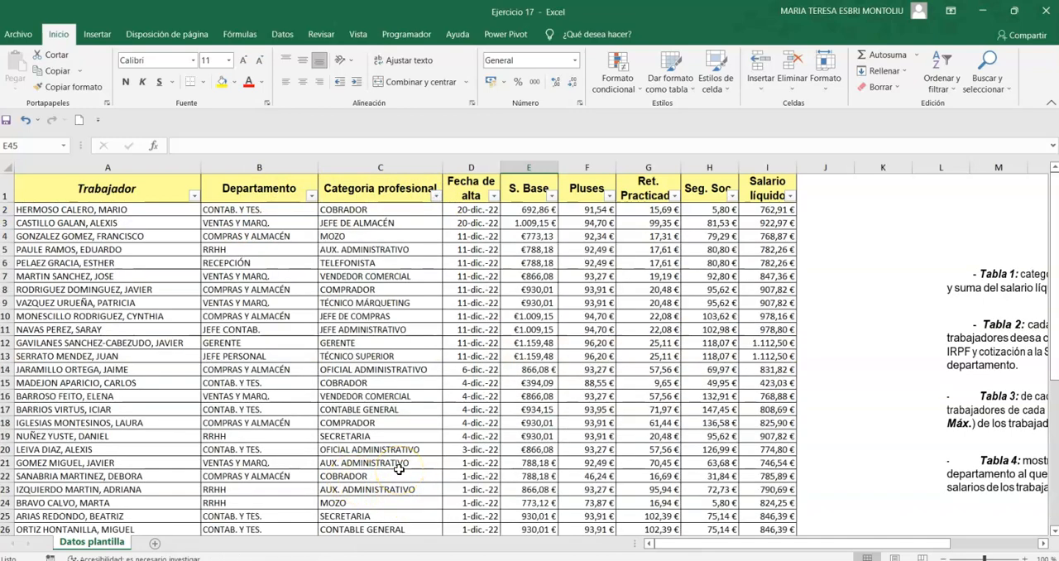
{"action": "scroll", "coordinate": [414, 472], "scroll_direction": "down", "scroll_amount": 6}
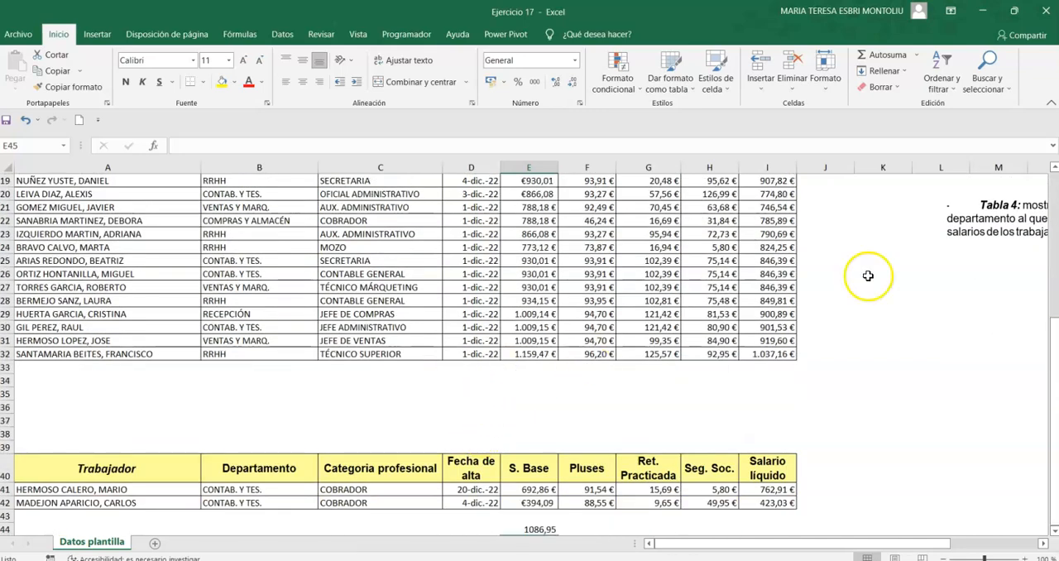
Select the worker table from A1 to I32 and turn off its column filters.
{"action": "left_click_drag", "start_coordinate": [769, 354], "coordinate": [24, 169]}
{"action": "left_click", "coordinate": [942, 79]}
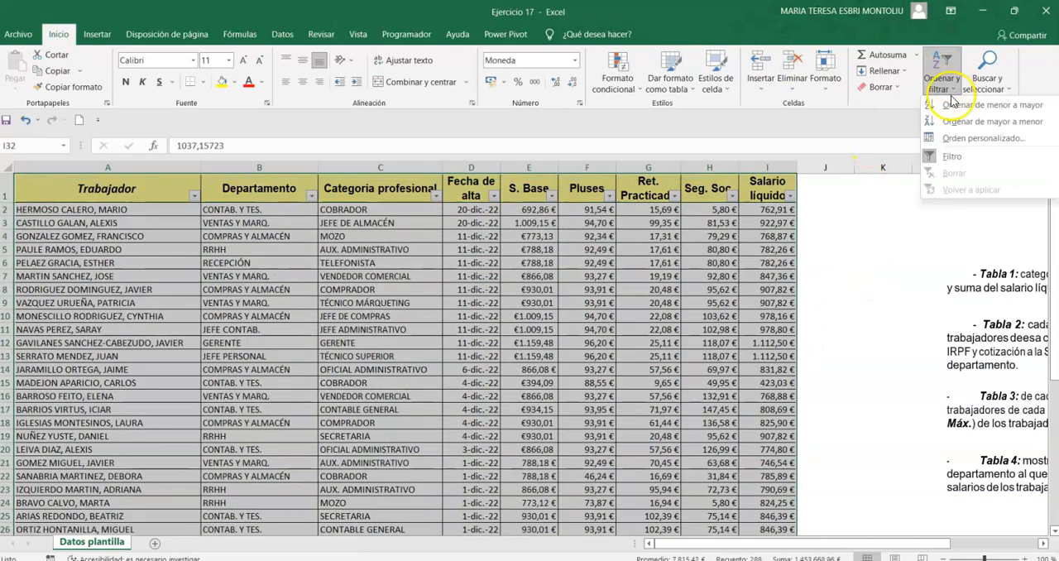
{"action": "left_click", "coordinate": [938, 157]}
{"action": "scroll", "coordinate": [762, 332], "scroll_direction": "down", "scroll_amount": 2}
{"action": "scroll", "coordinate": [761, 332], "scroll_direction": "up", "scroll_amount": 2}
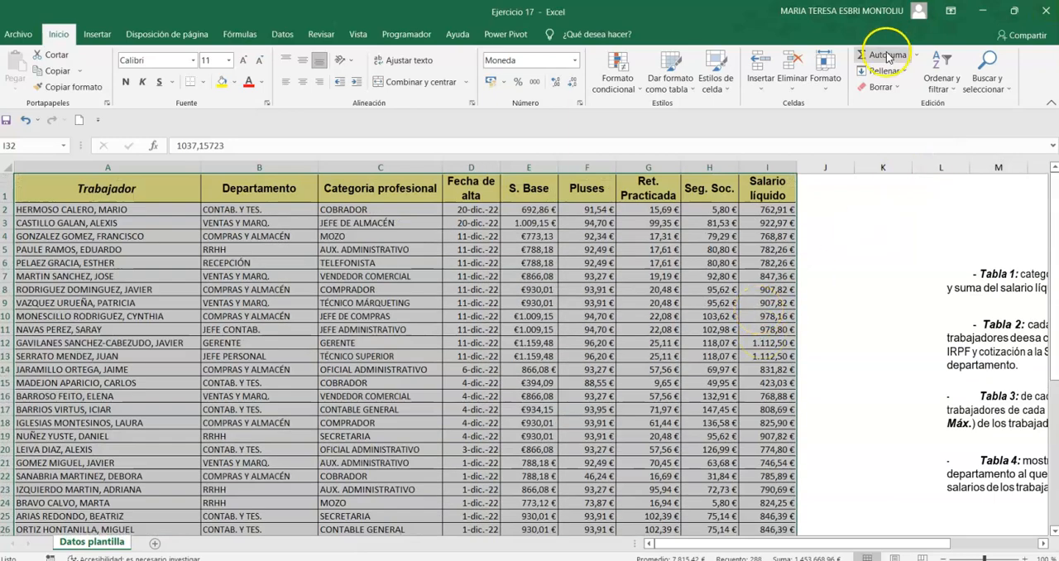
Turn the column filters back on for the selected worker table and deselect it.
{"action": "left_click", "coordinate": [941, 75]}
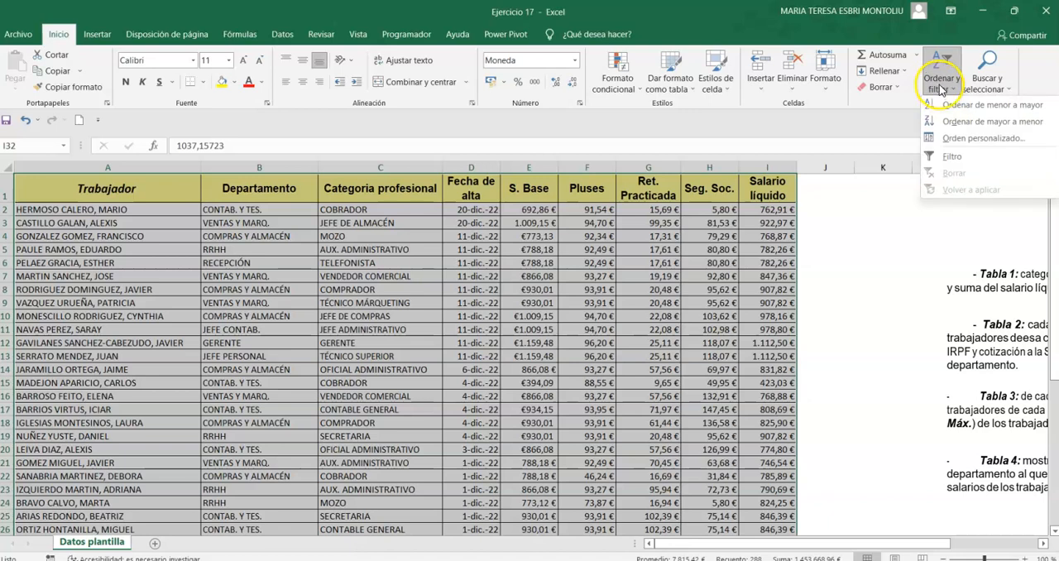
{"action": "left_click", "coordinate": [973, 165]}
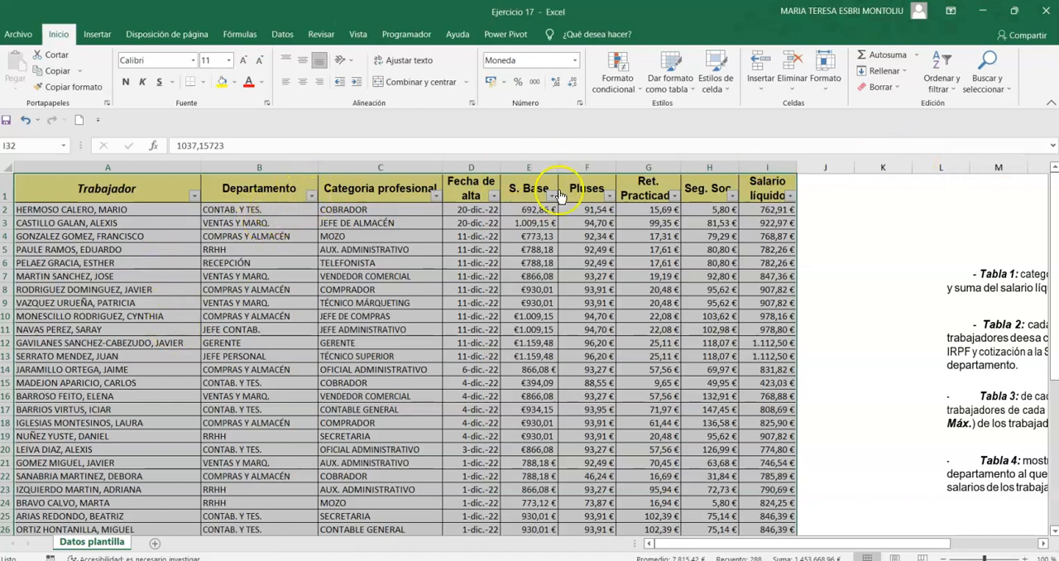
{"action": "left_click", "coordinate": [839, 211]}
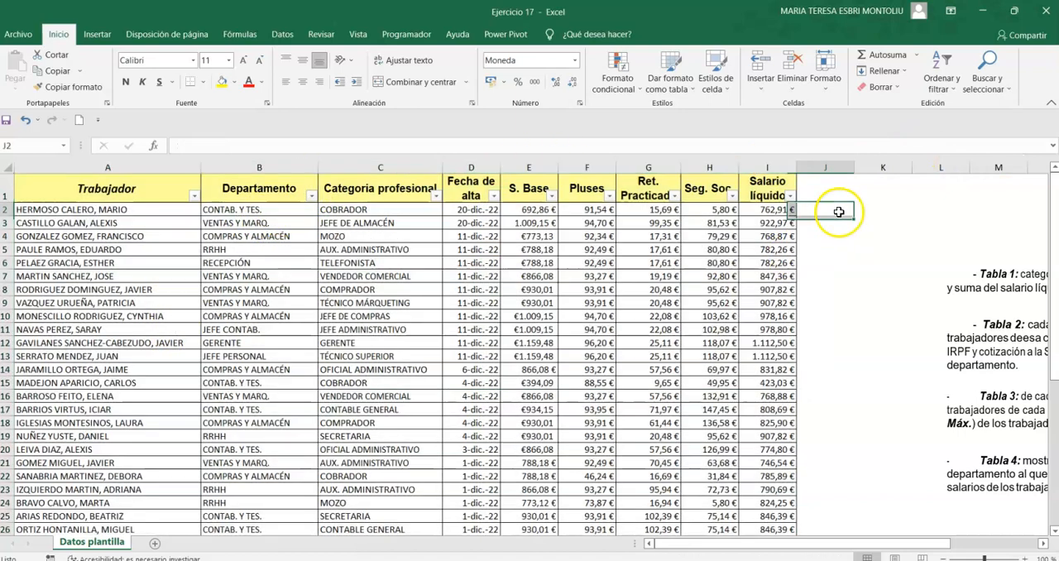
Examine the sort and filter options of the Trabajador, Departamento, Categoria profesional and Fecha de alta columns, including the date filters.
{"action": "left_click", "coordinate": [194, 196]}
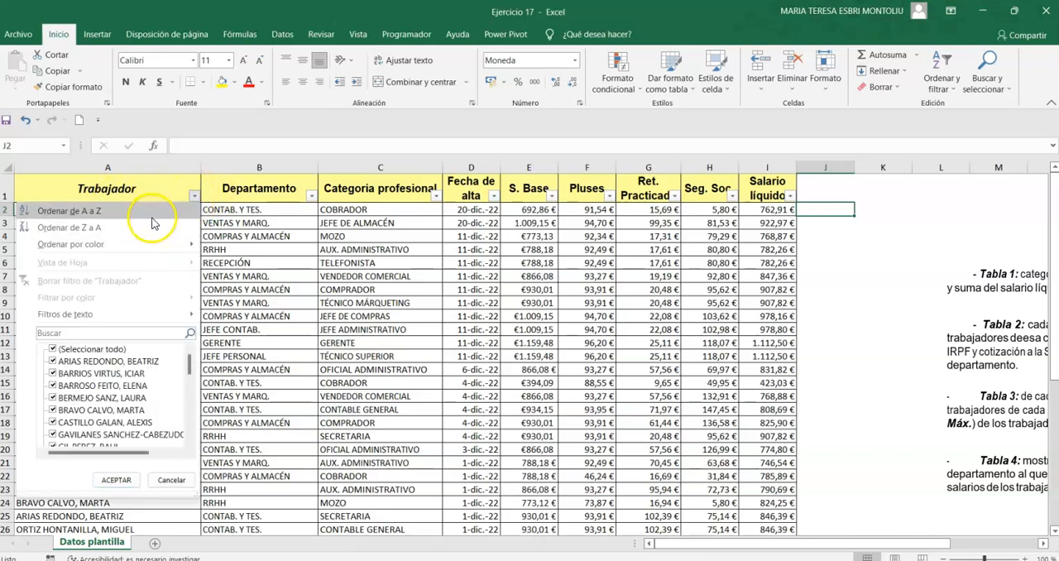
{"action": "mouse_move", "coordinate": [150, 245]}
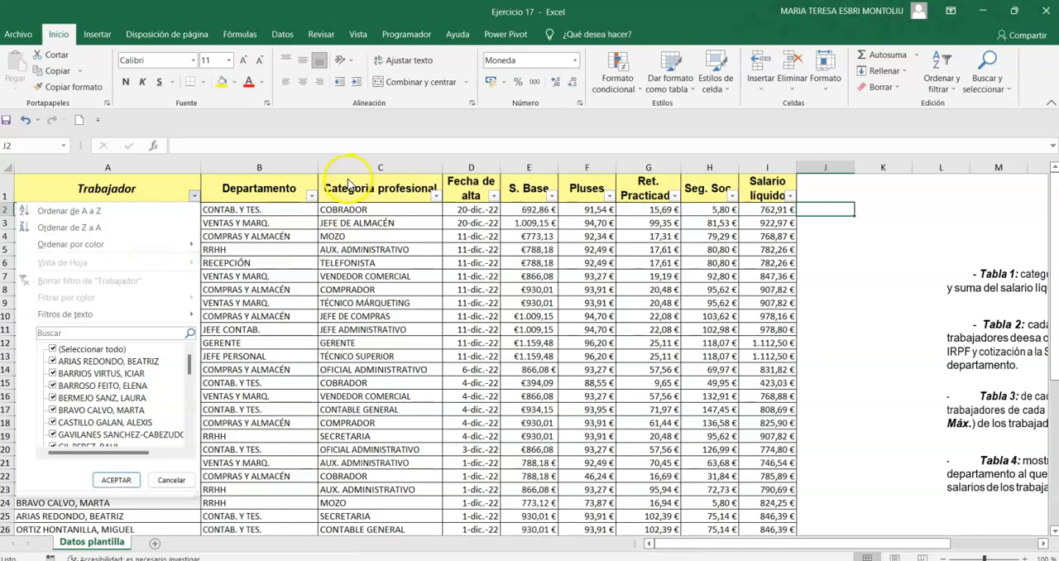
{"action": "left_click", "coordinate": [312, 196]}
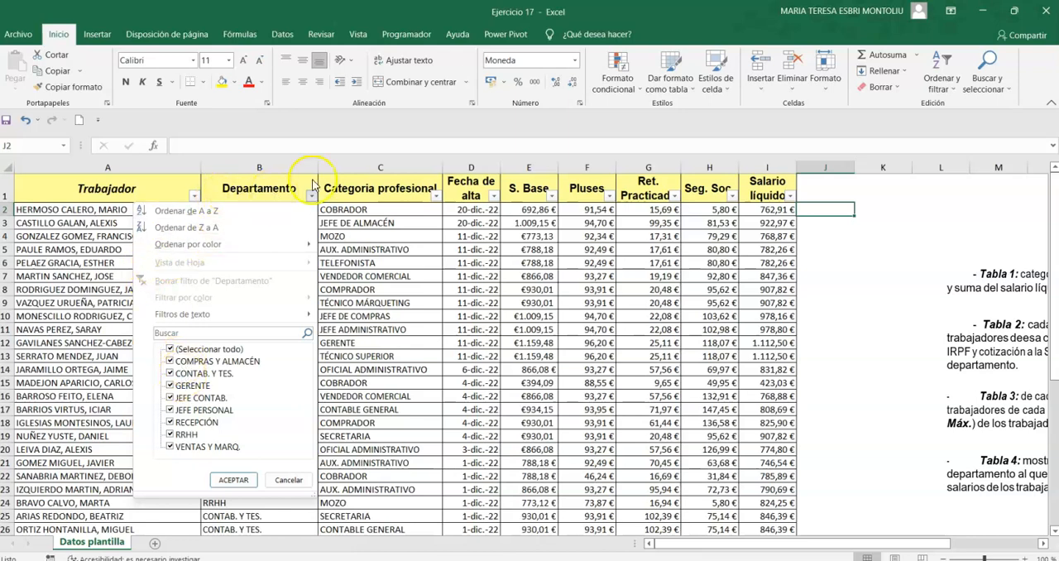
{"action": "left_click", "coordinate": [436, 203]}
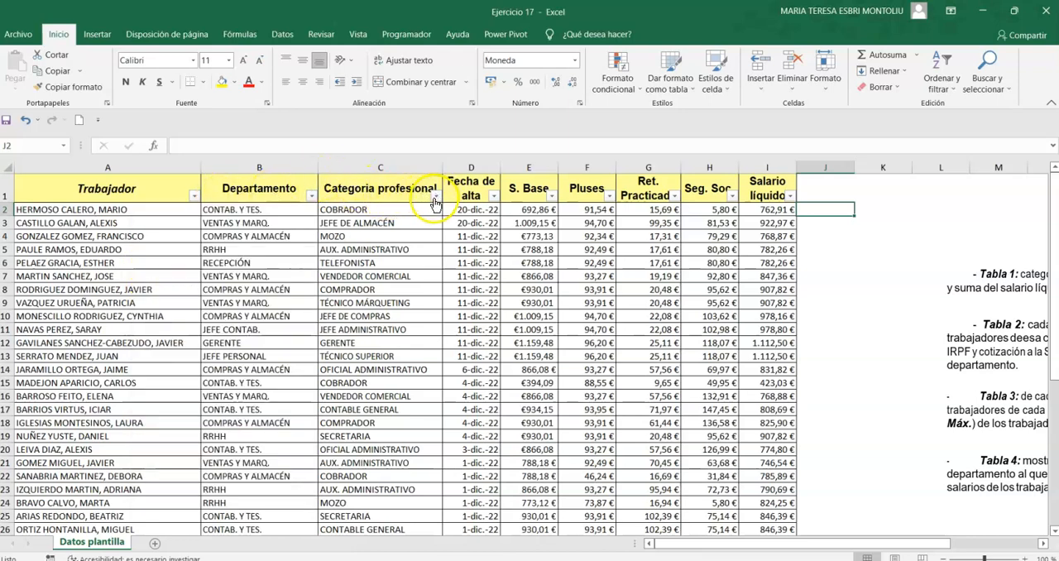
{"action": "left_click", "coordinate": [436, 197]}
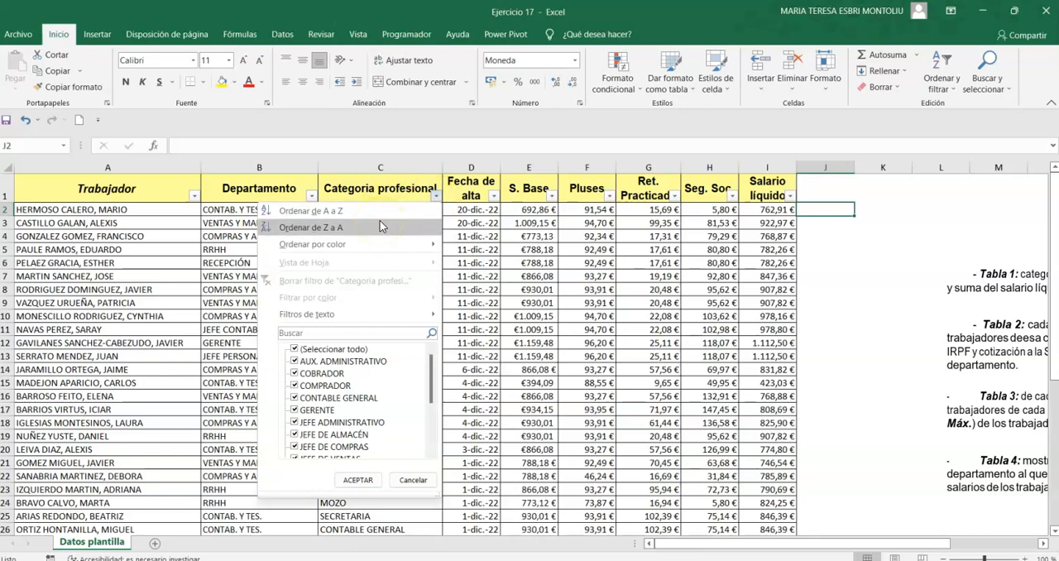
{"action": "left_click", "coordinate": [500, 199]}
{"action": "left_click", "coordinate": [495, 197]}
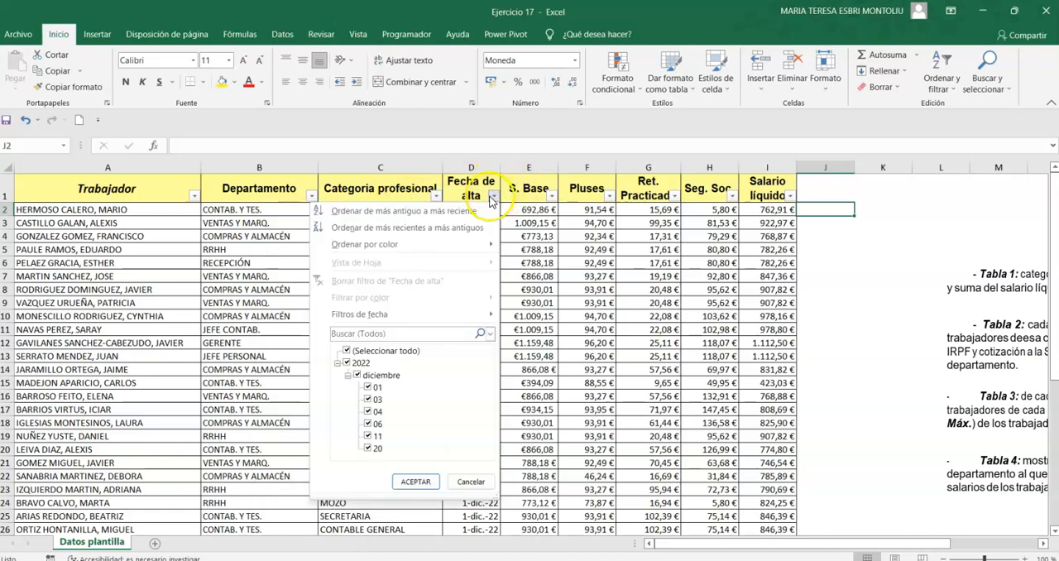
{"action": "mouse_move", "coordinate": [451, 325]}
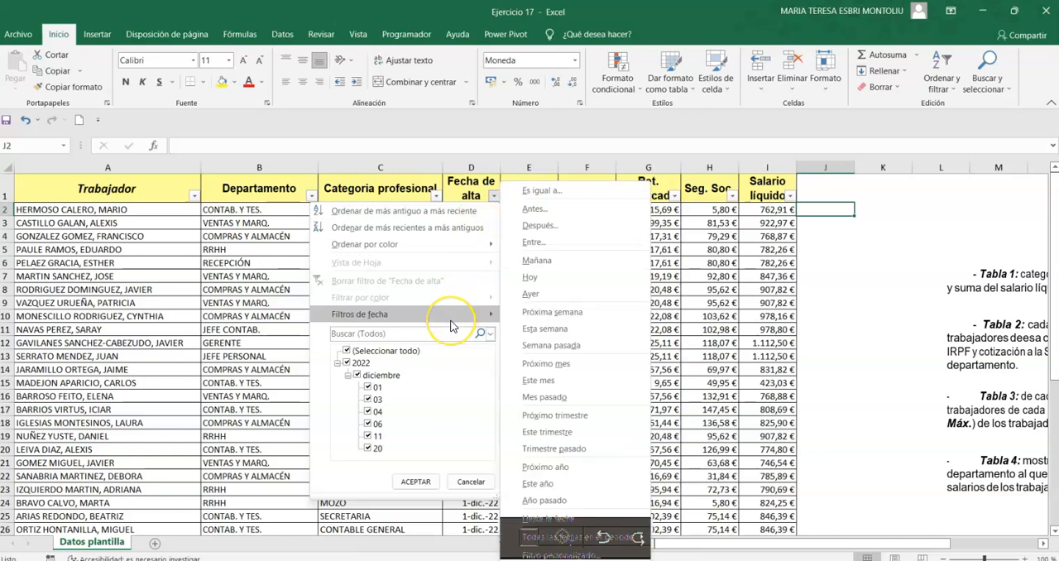